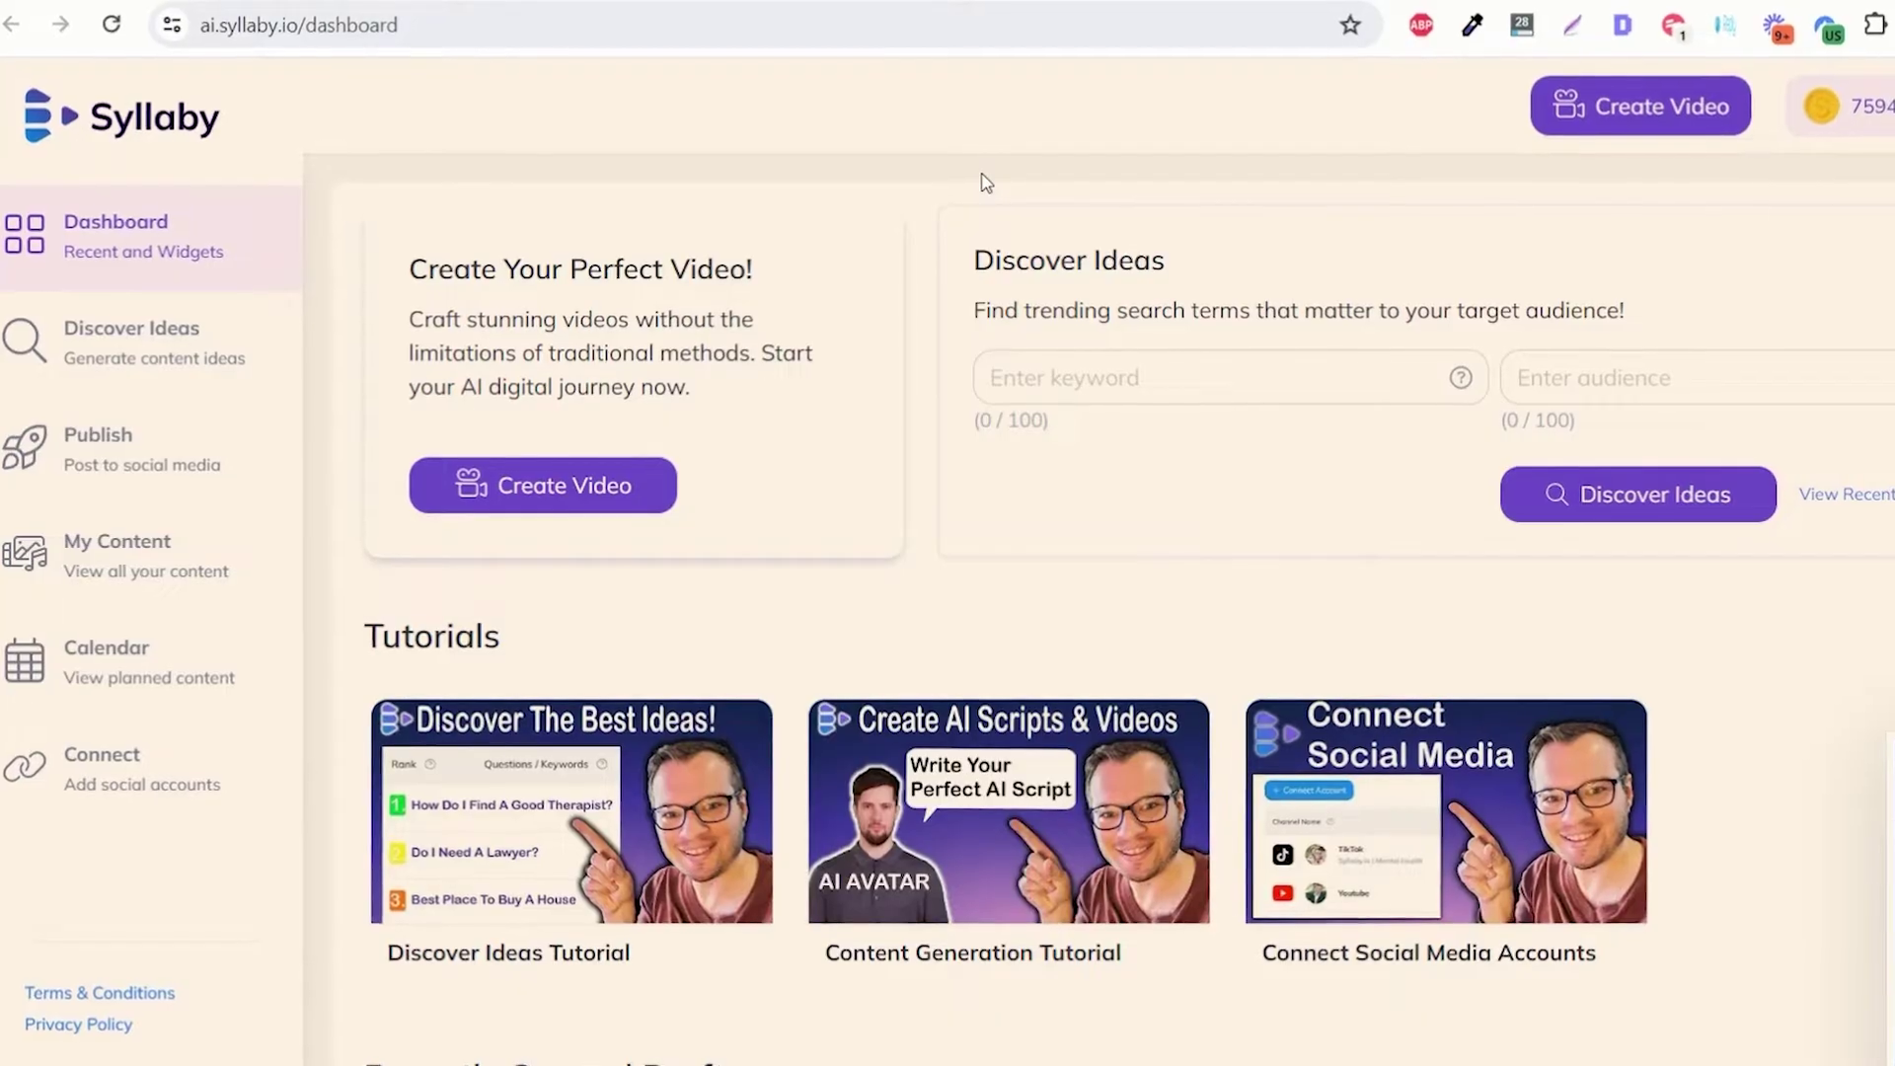
Step: Search for trending 'va loan' content ideas with the audience set to veterans
scroll(983, 180, down, 2)
scroll(984, 173, up, 2)
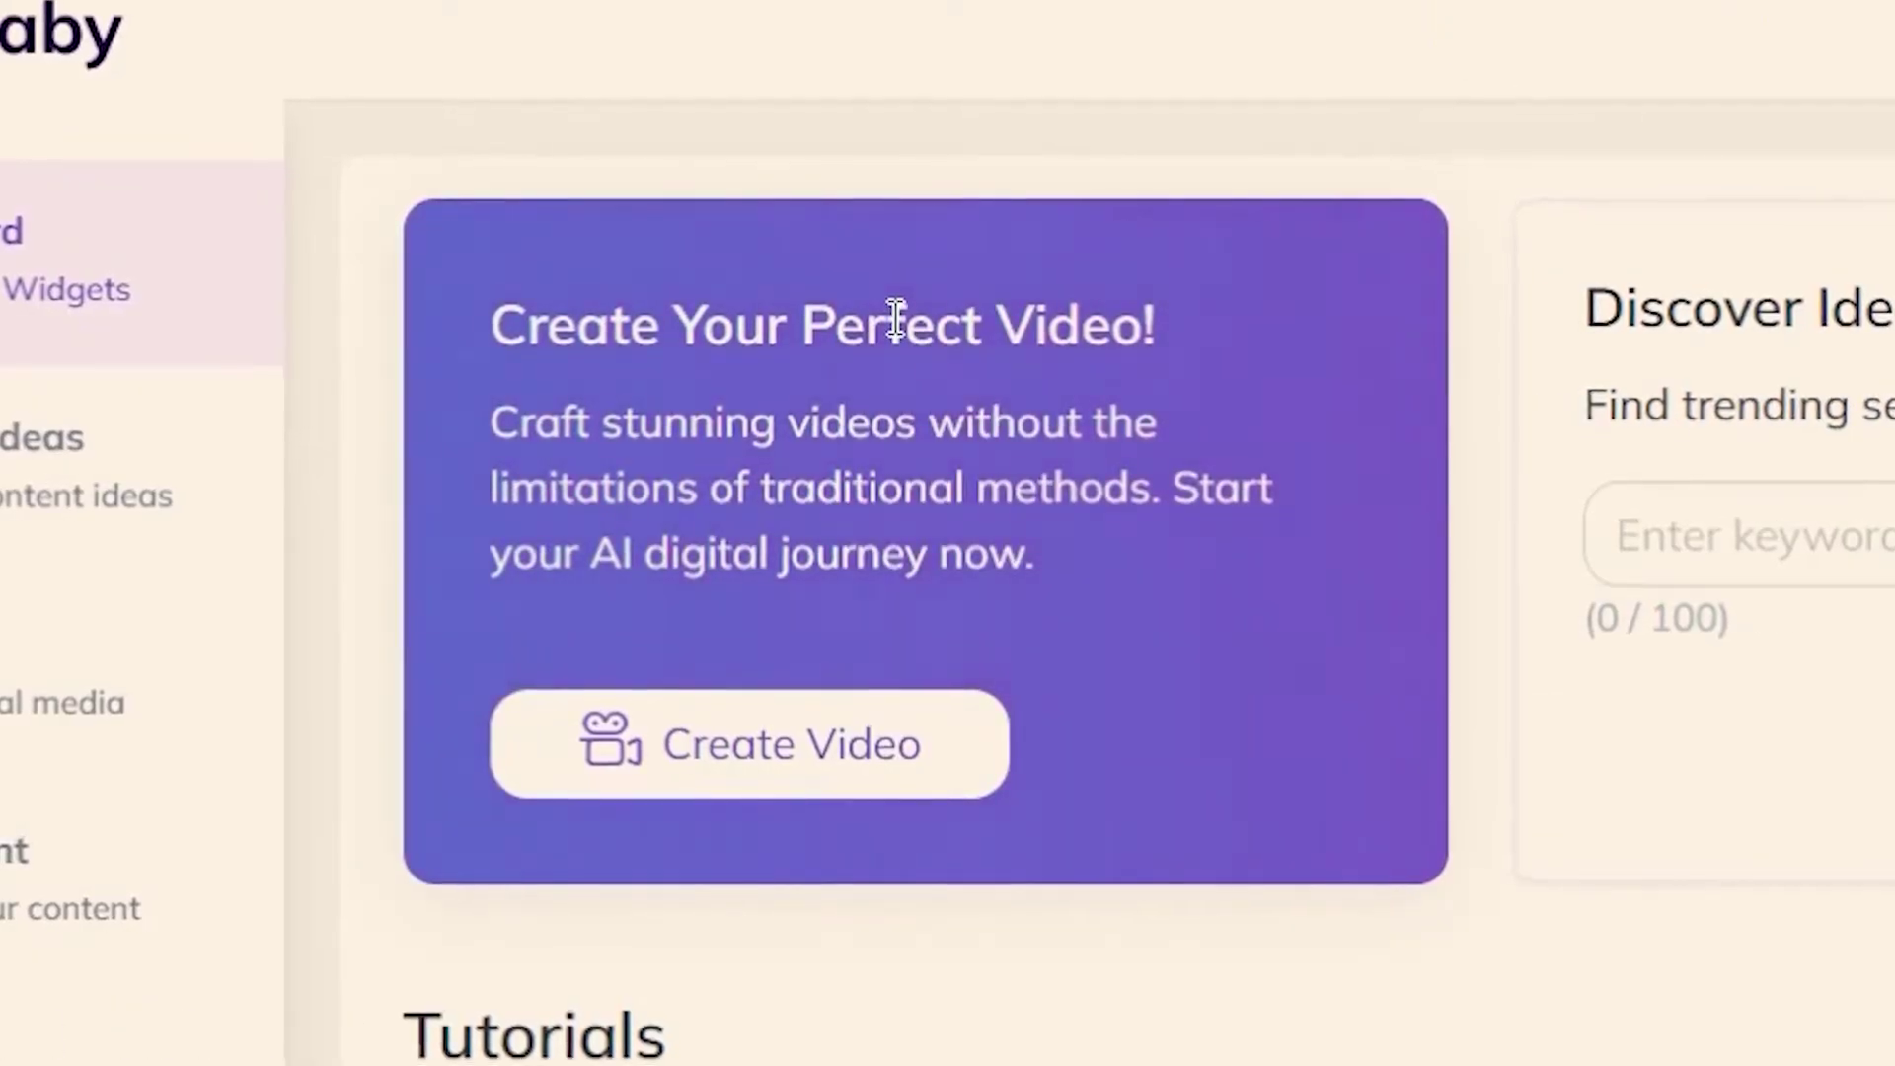
scroll(676, 363, down, 5)
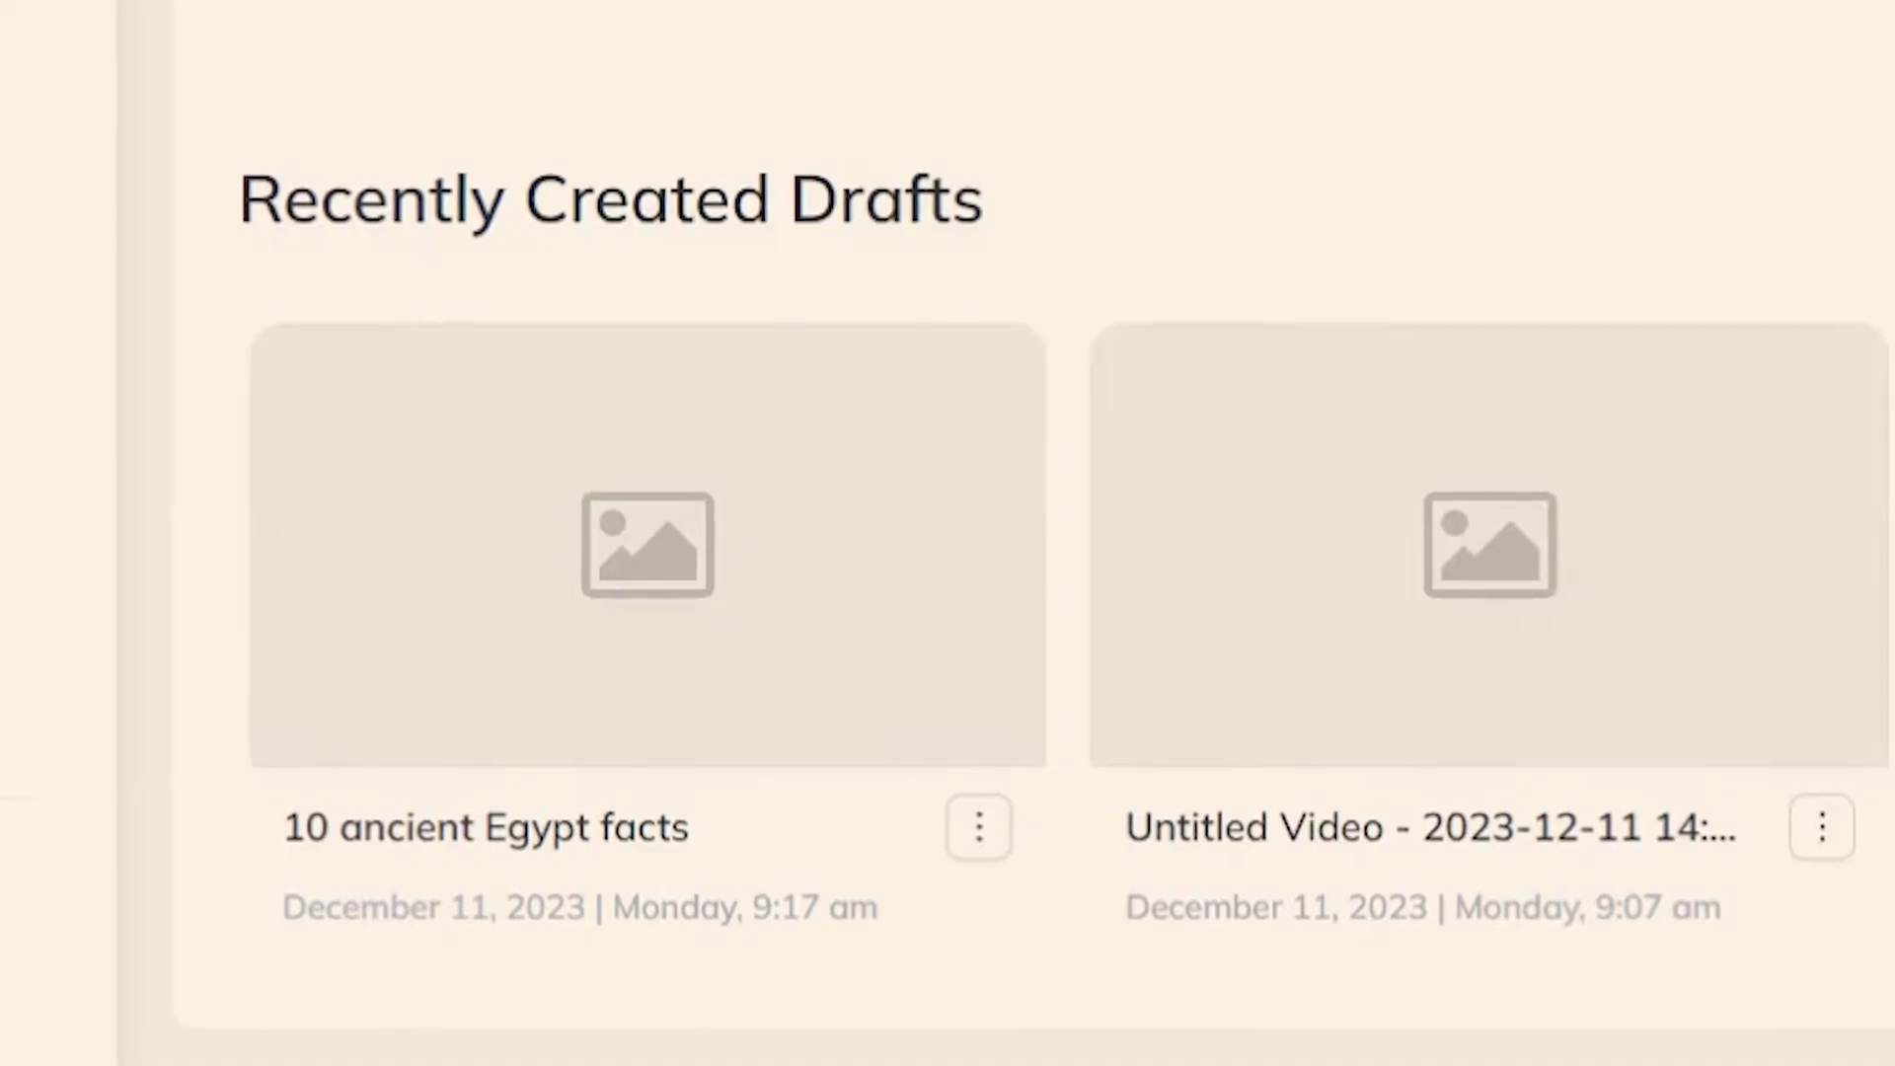
scroll(1033, 616, up, 5)
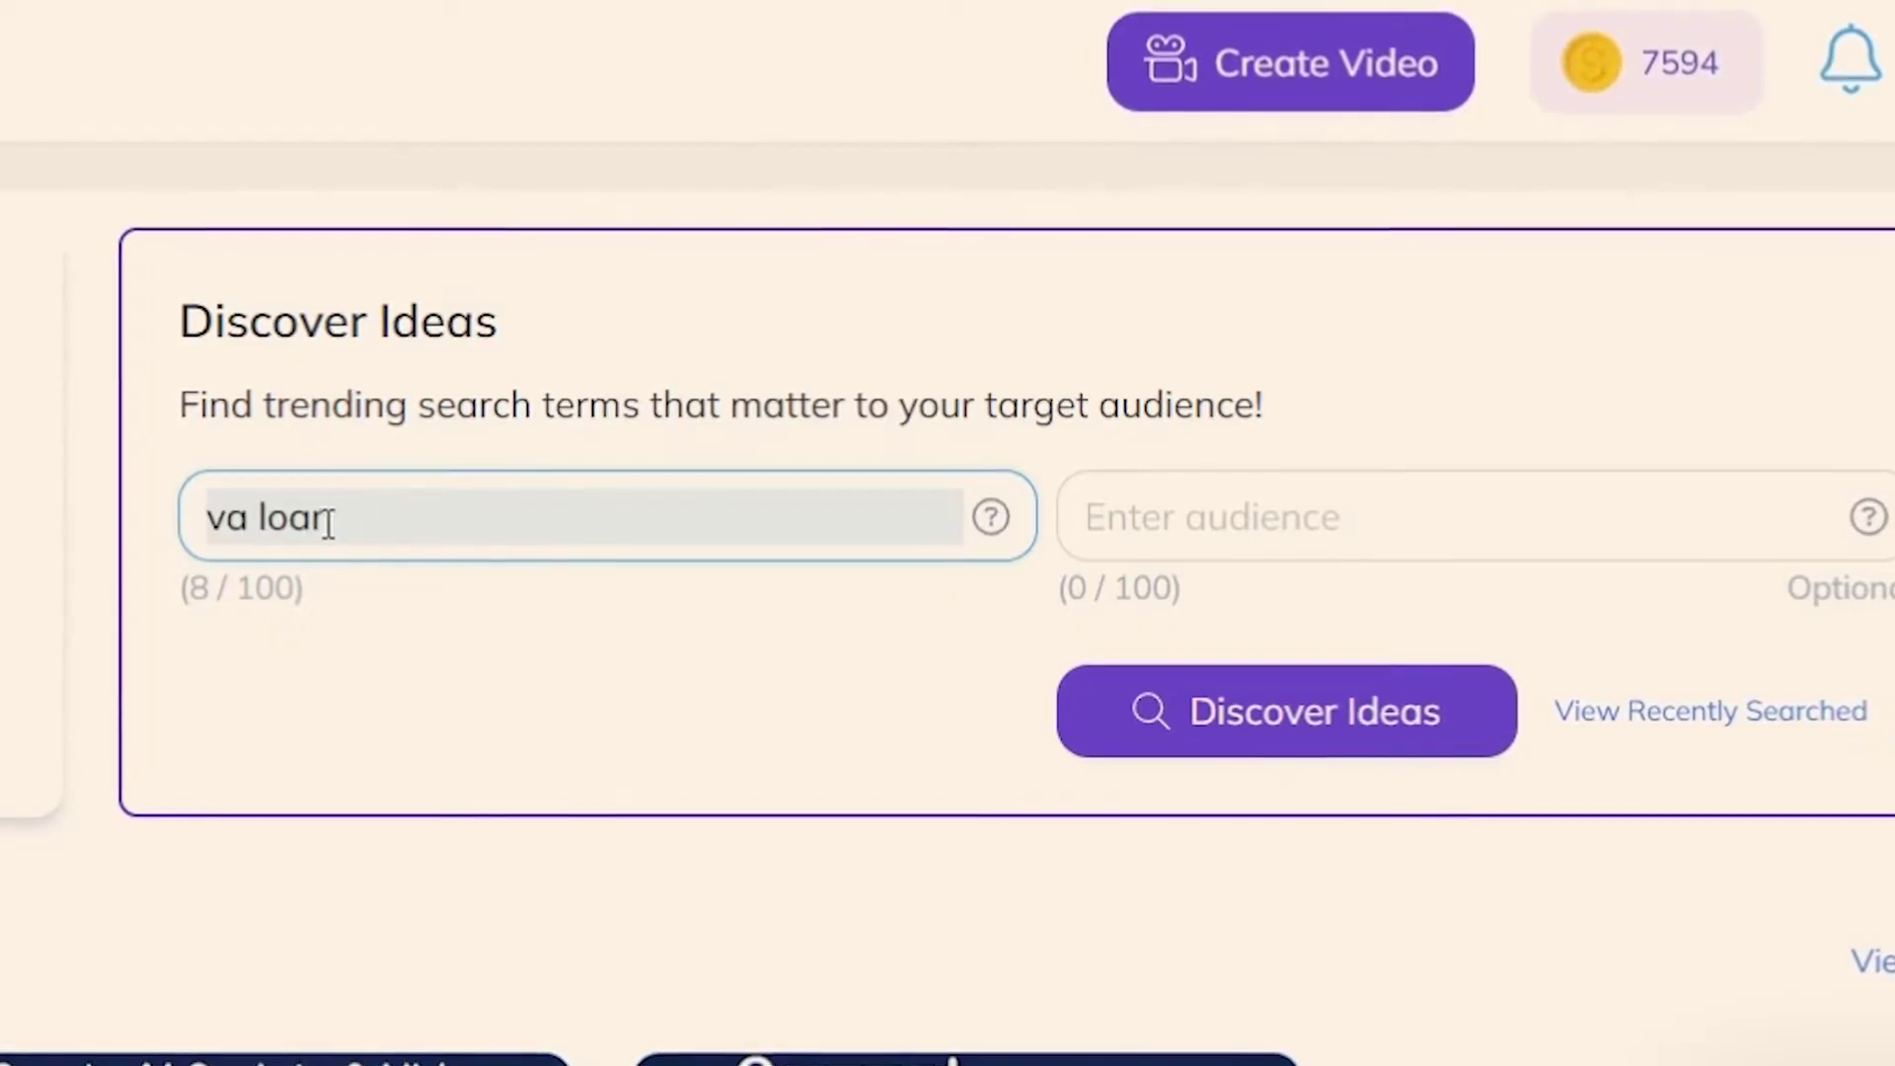
click(1202, 516)
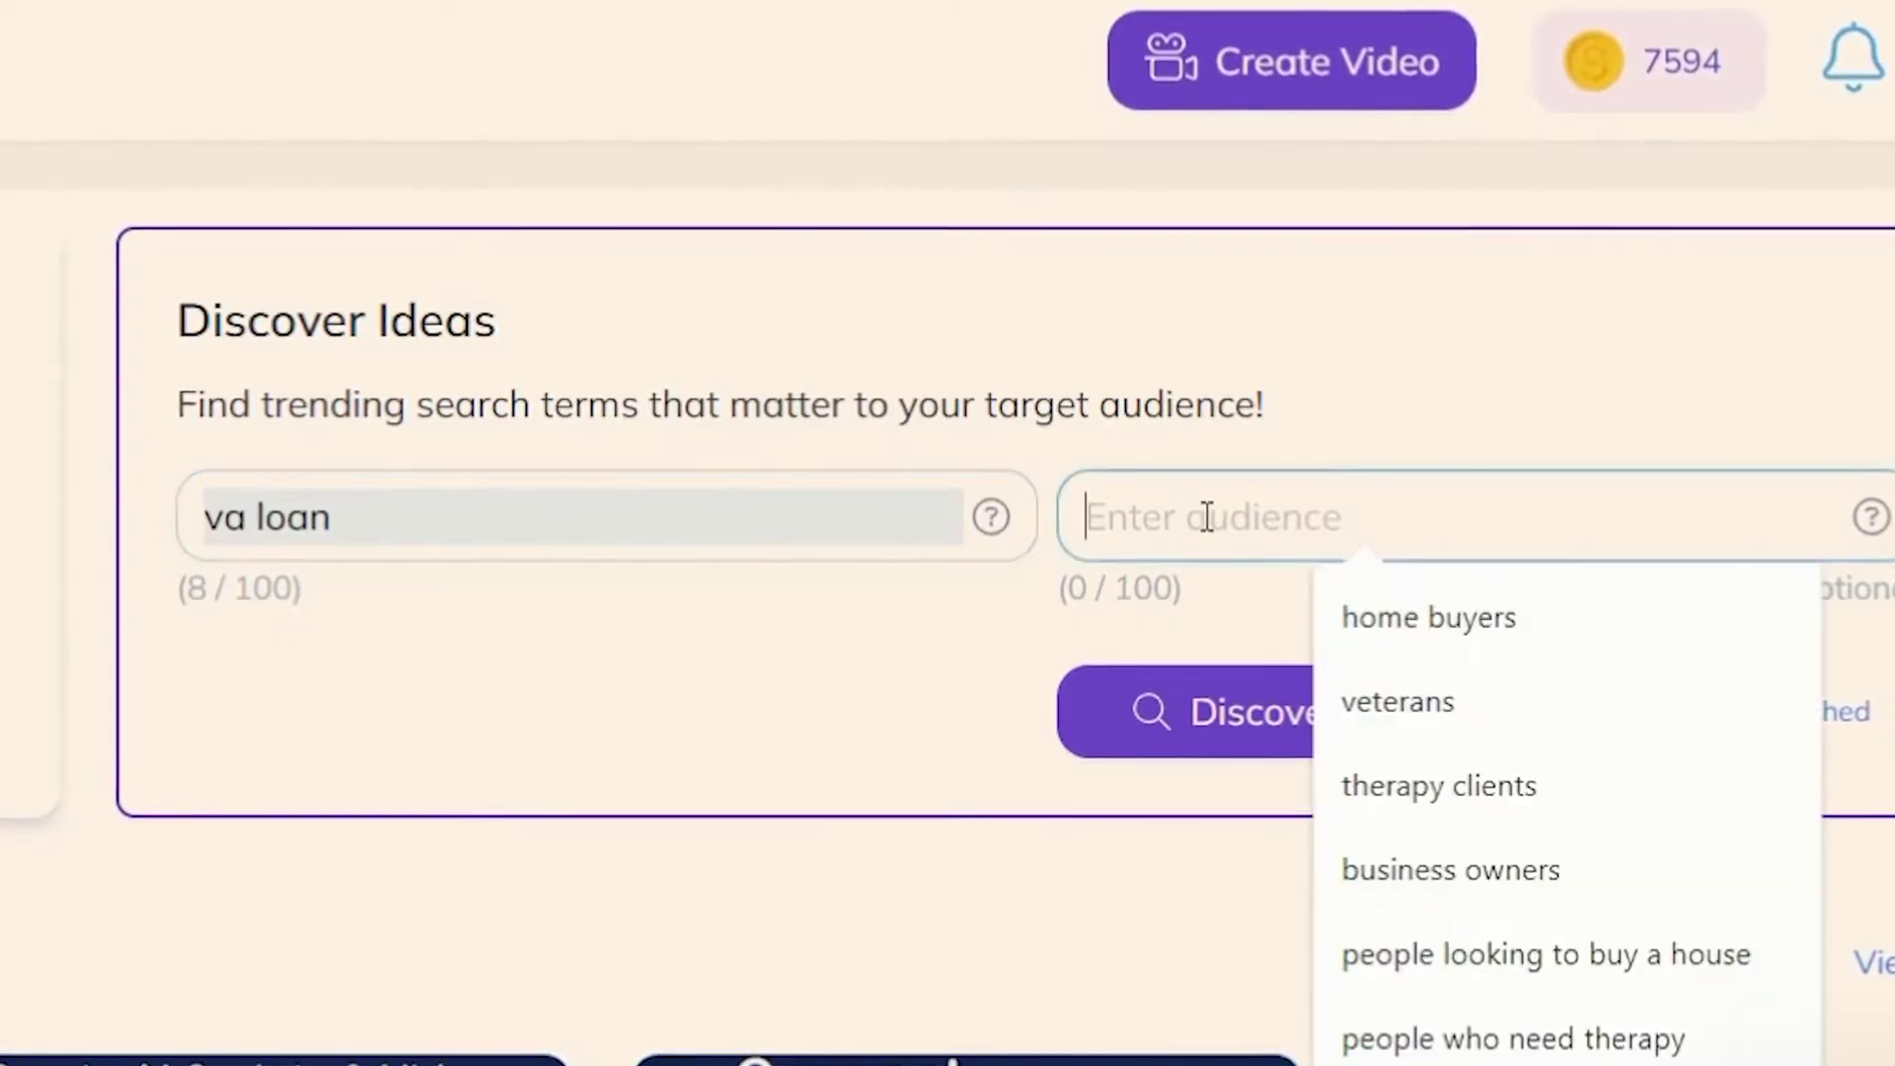
click(1391, 701)
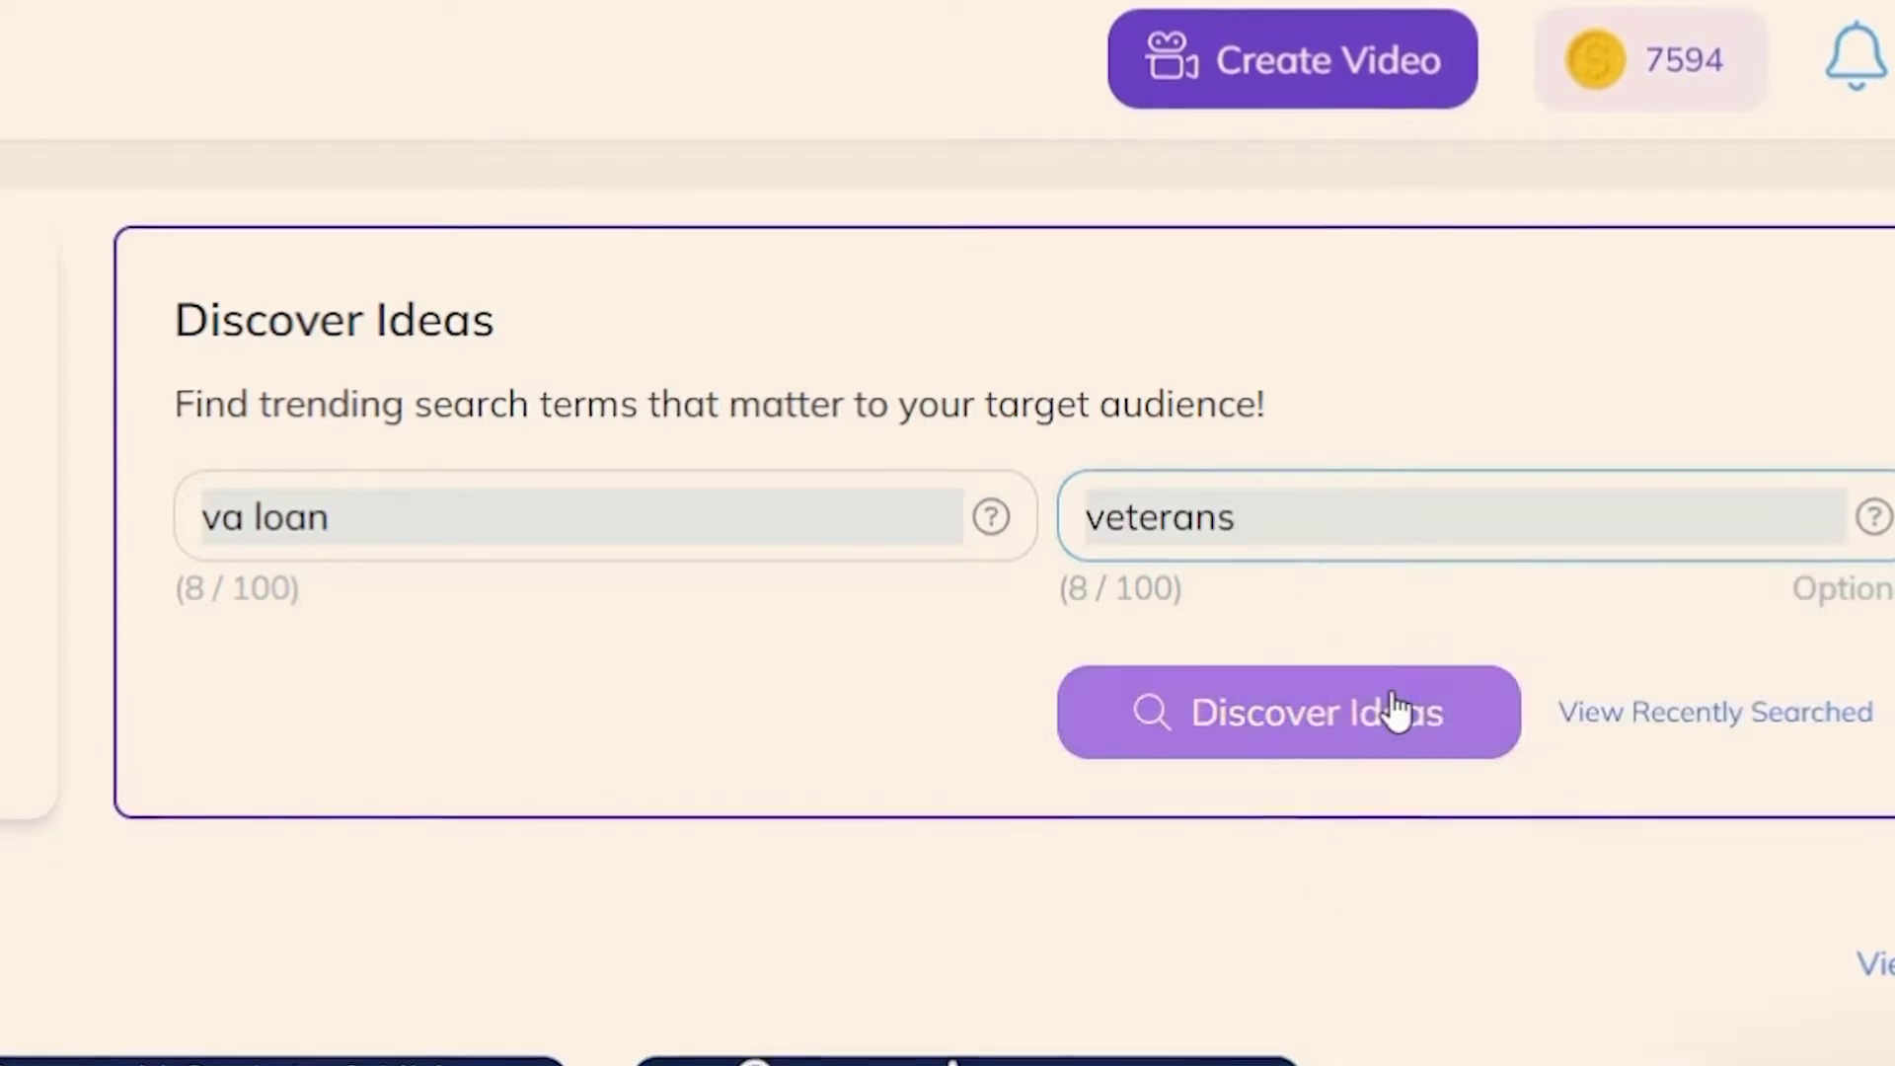
click(1381, 750)
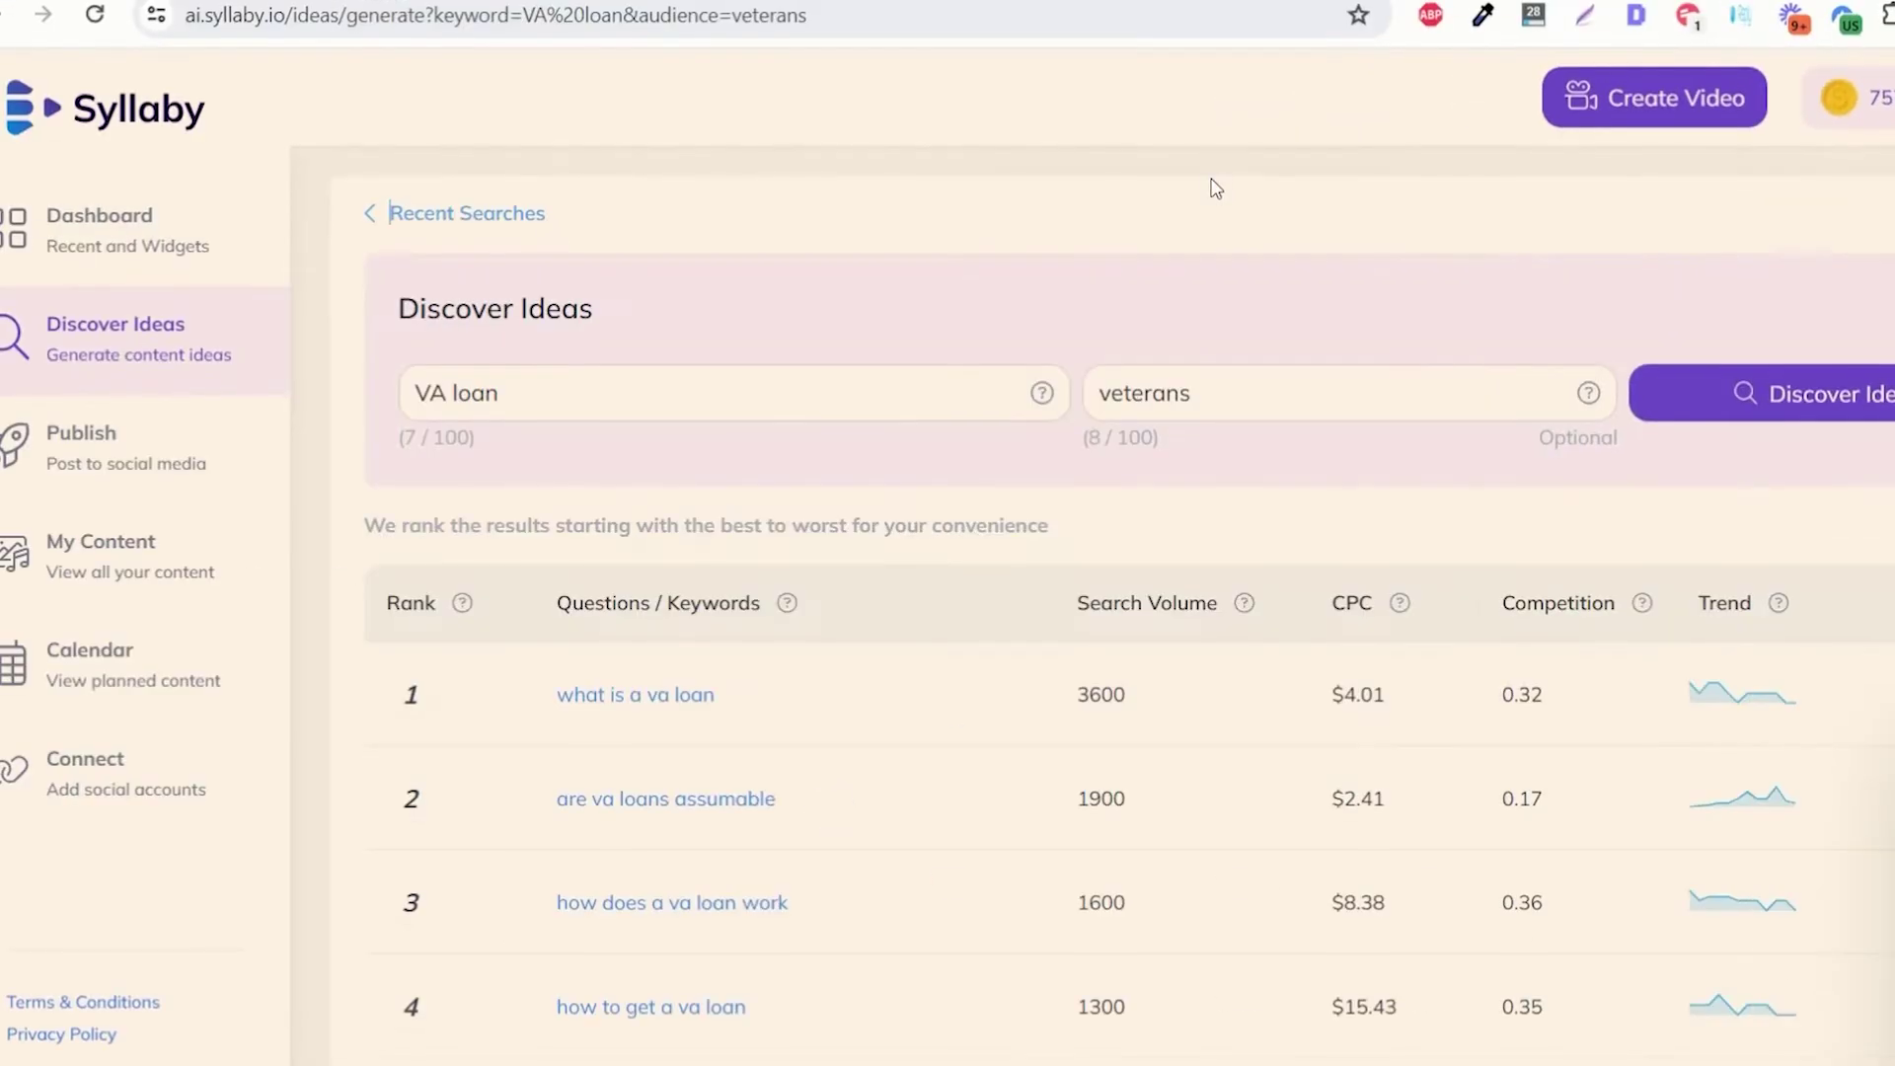
Step: Scroll through the ranked VA loan questions for veterans to find 'are va loans assumable'
scroll(1216, 188, down, 2)
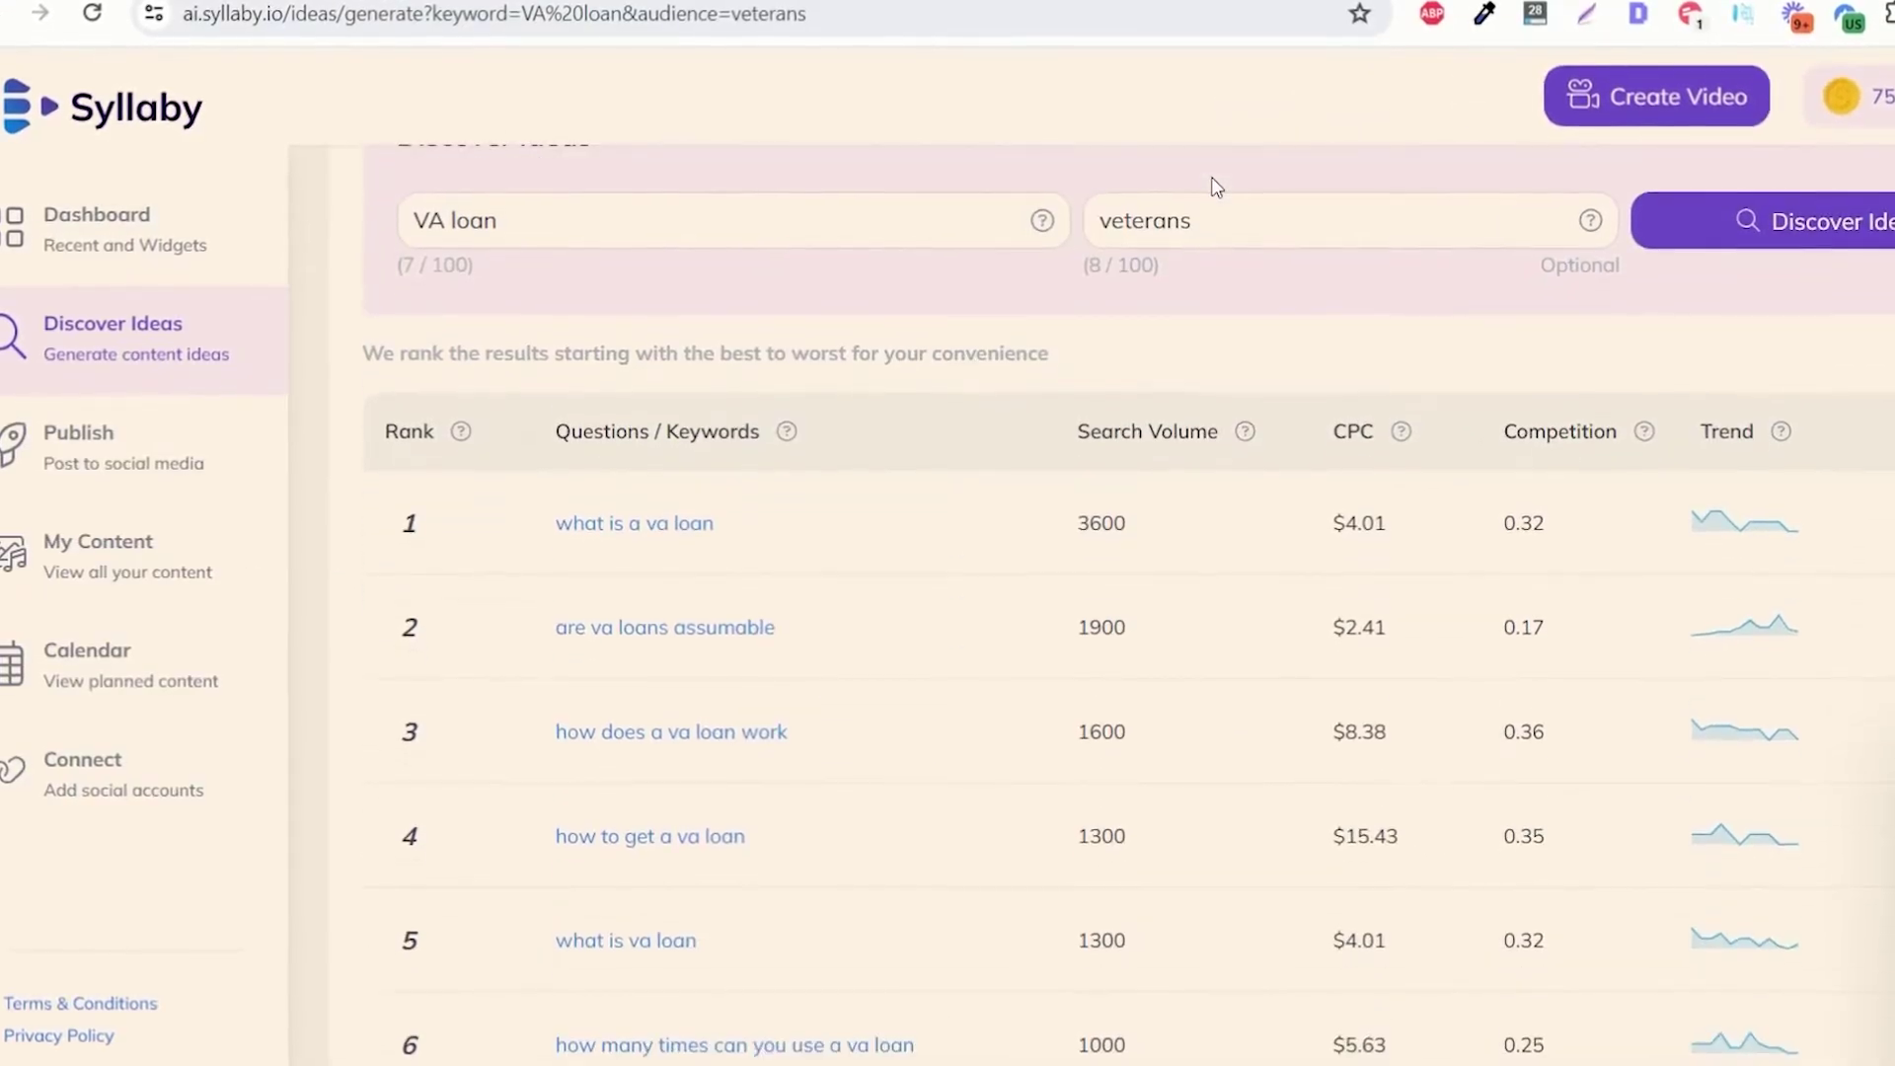
scroll(1216, 187, down, 3)
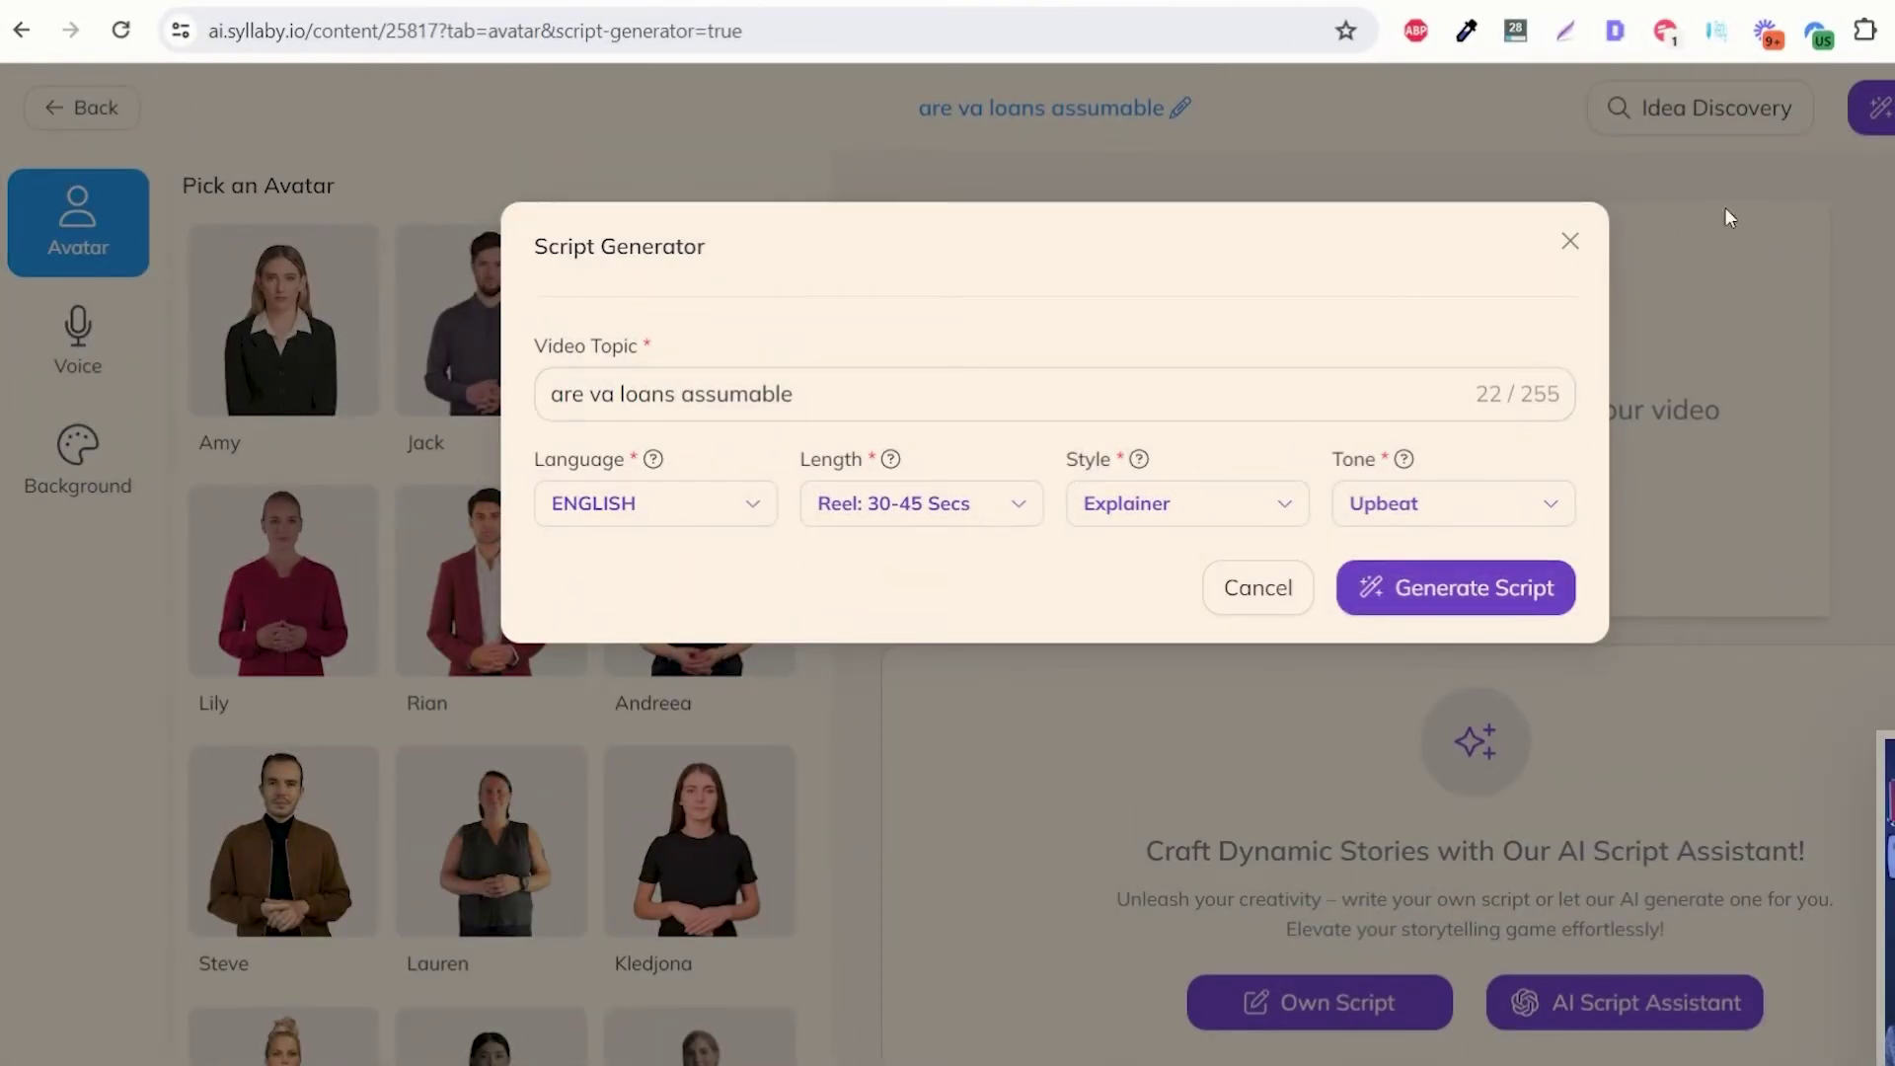
Step: Generate a Short 60–85 secs script for 'are va loans assumable', keeping Explainer, Upbeat and English
click(1569, 243)
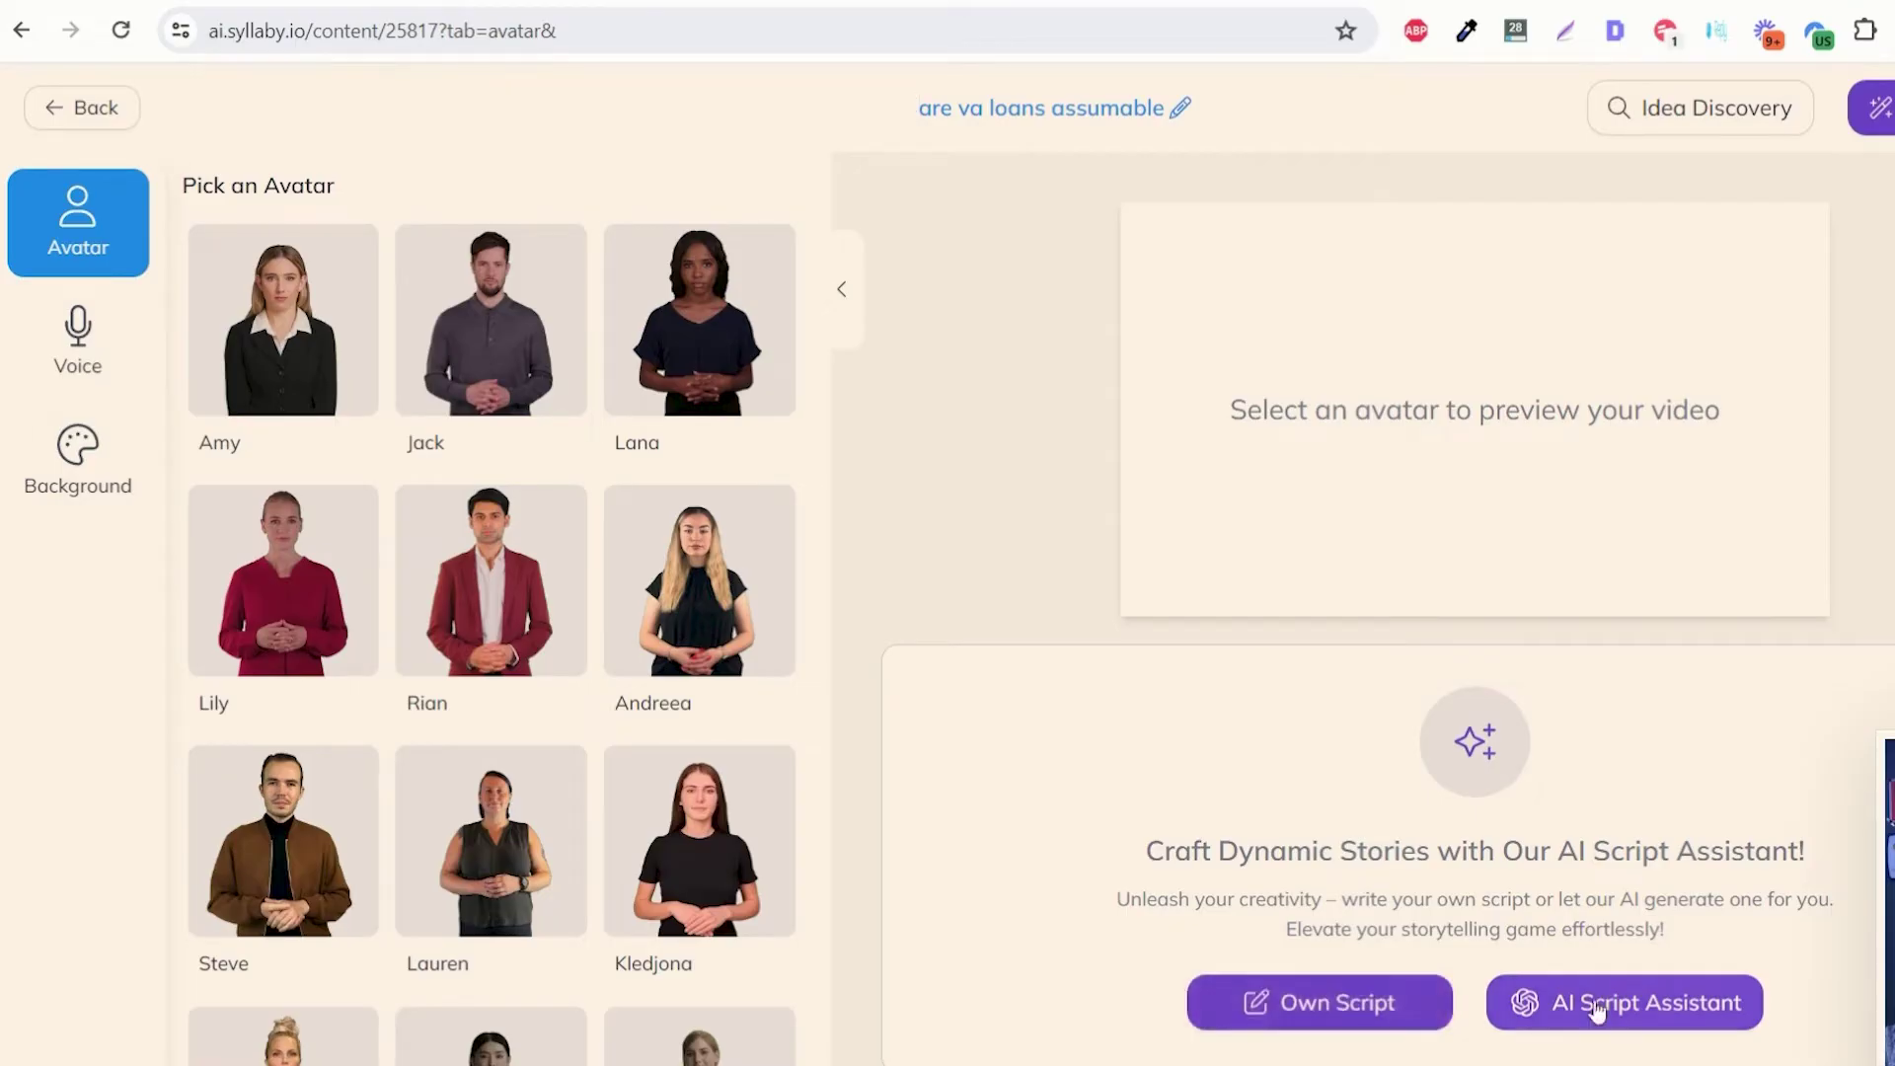
click(1667, 998)
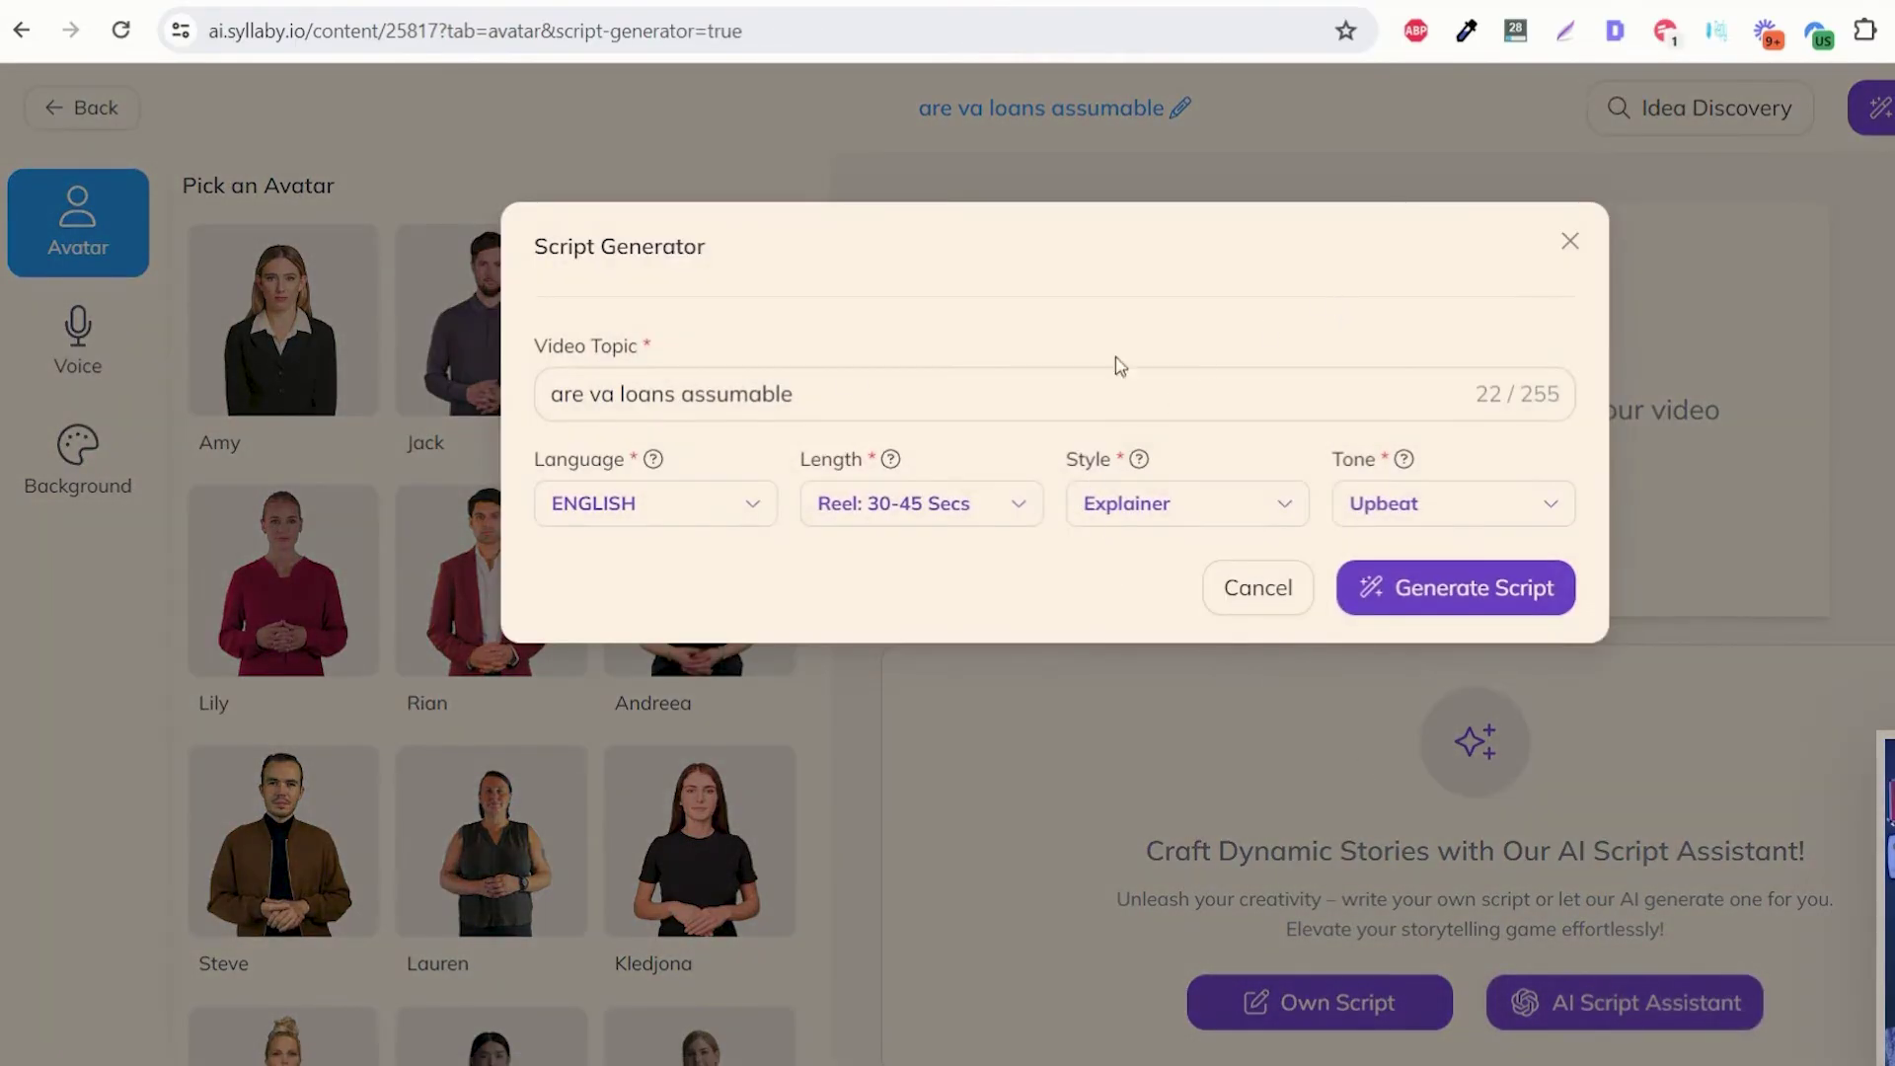
click(972, 505)
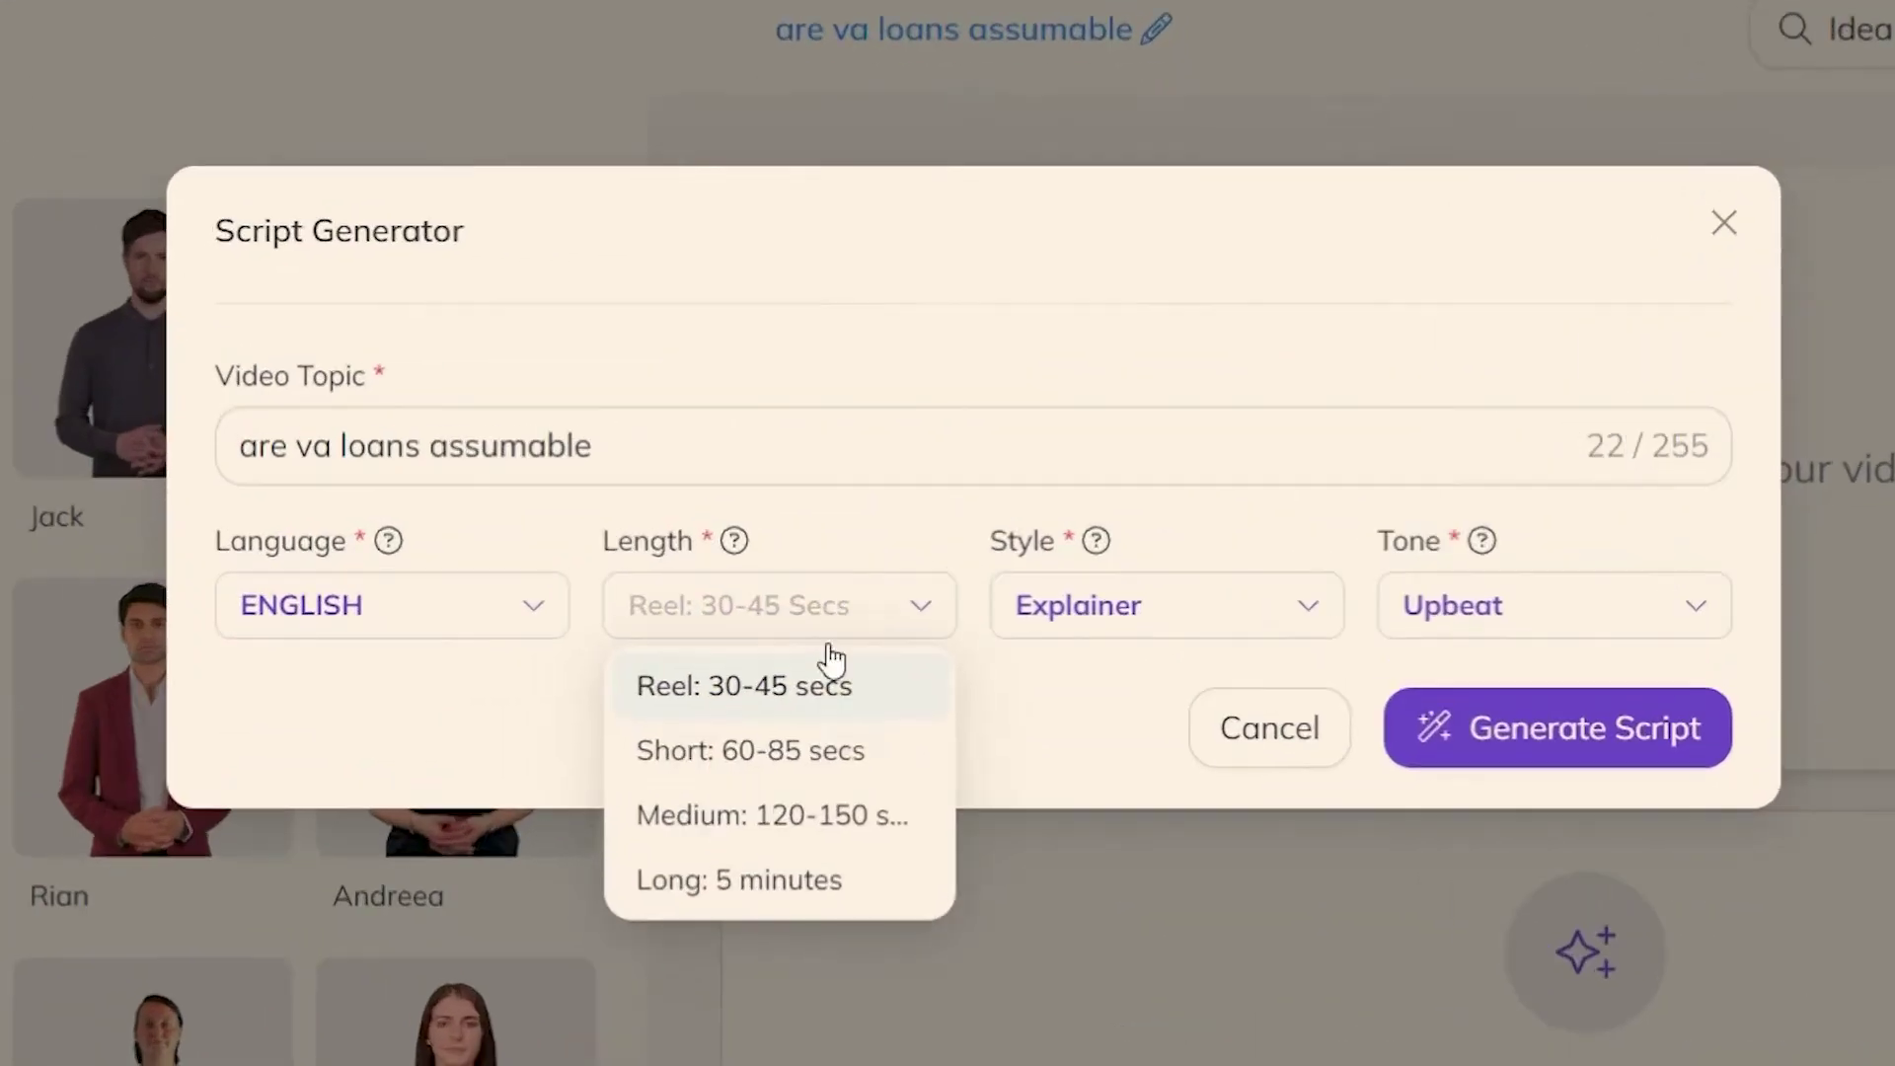
click(1266, 612)
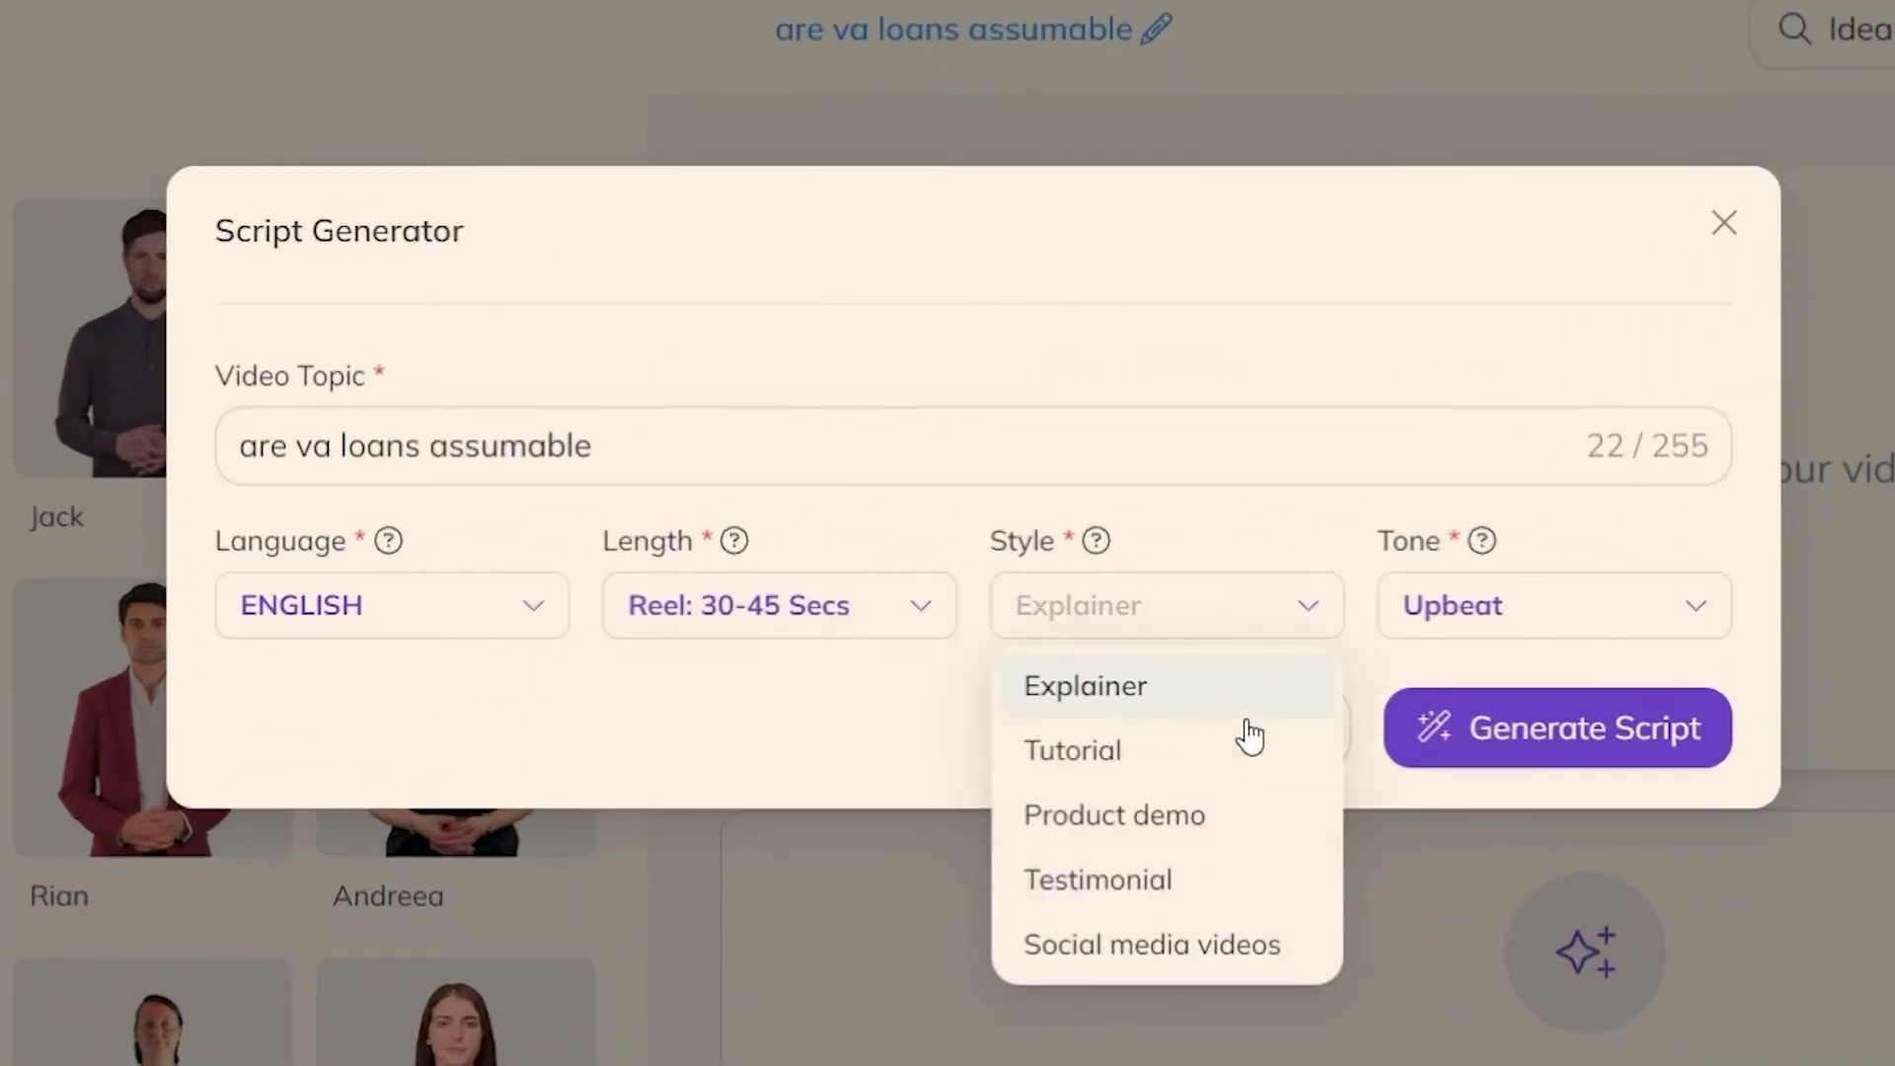
click(1608, 610)
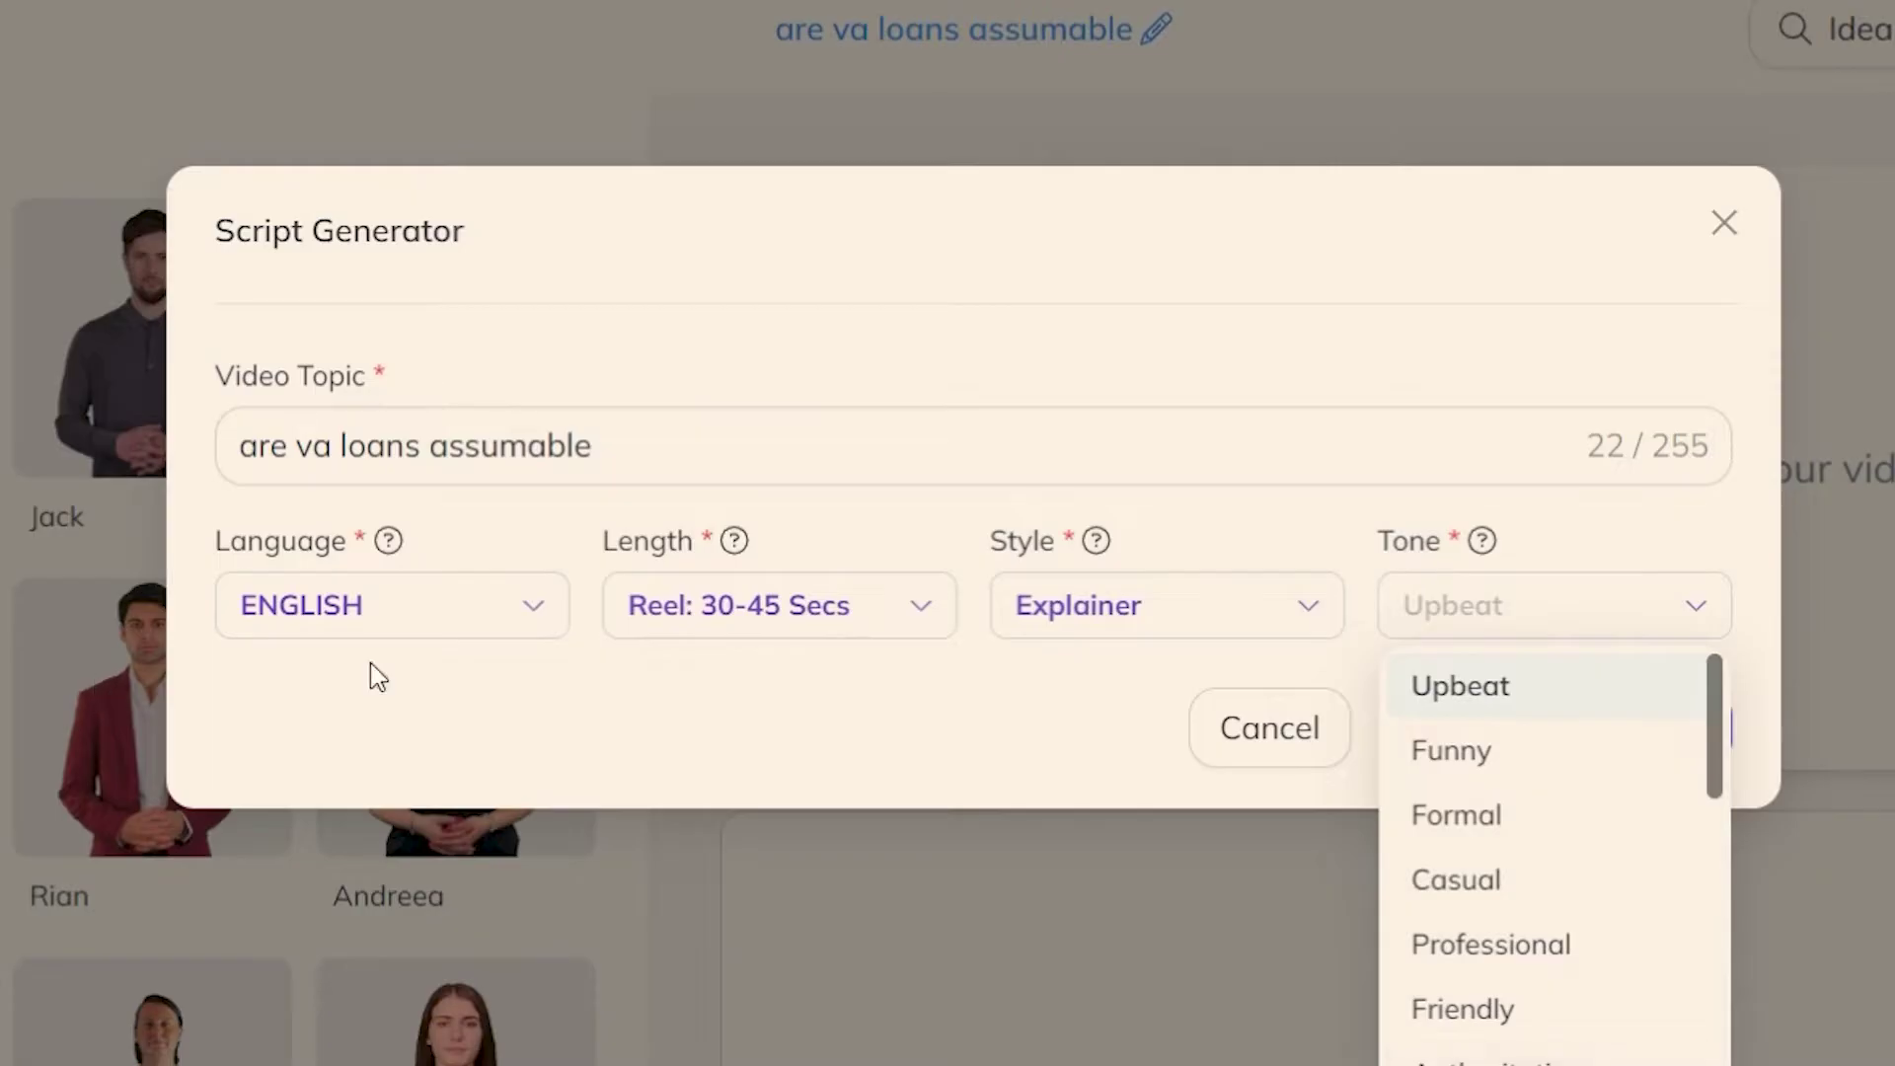
click(495, 632)
click(1166, 387)
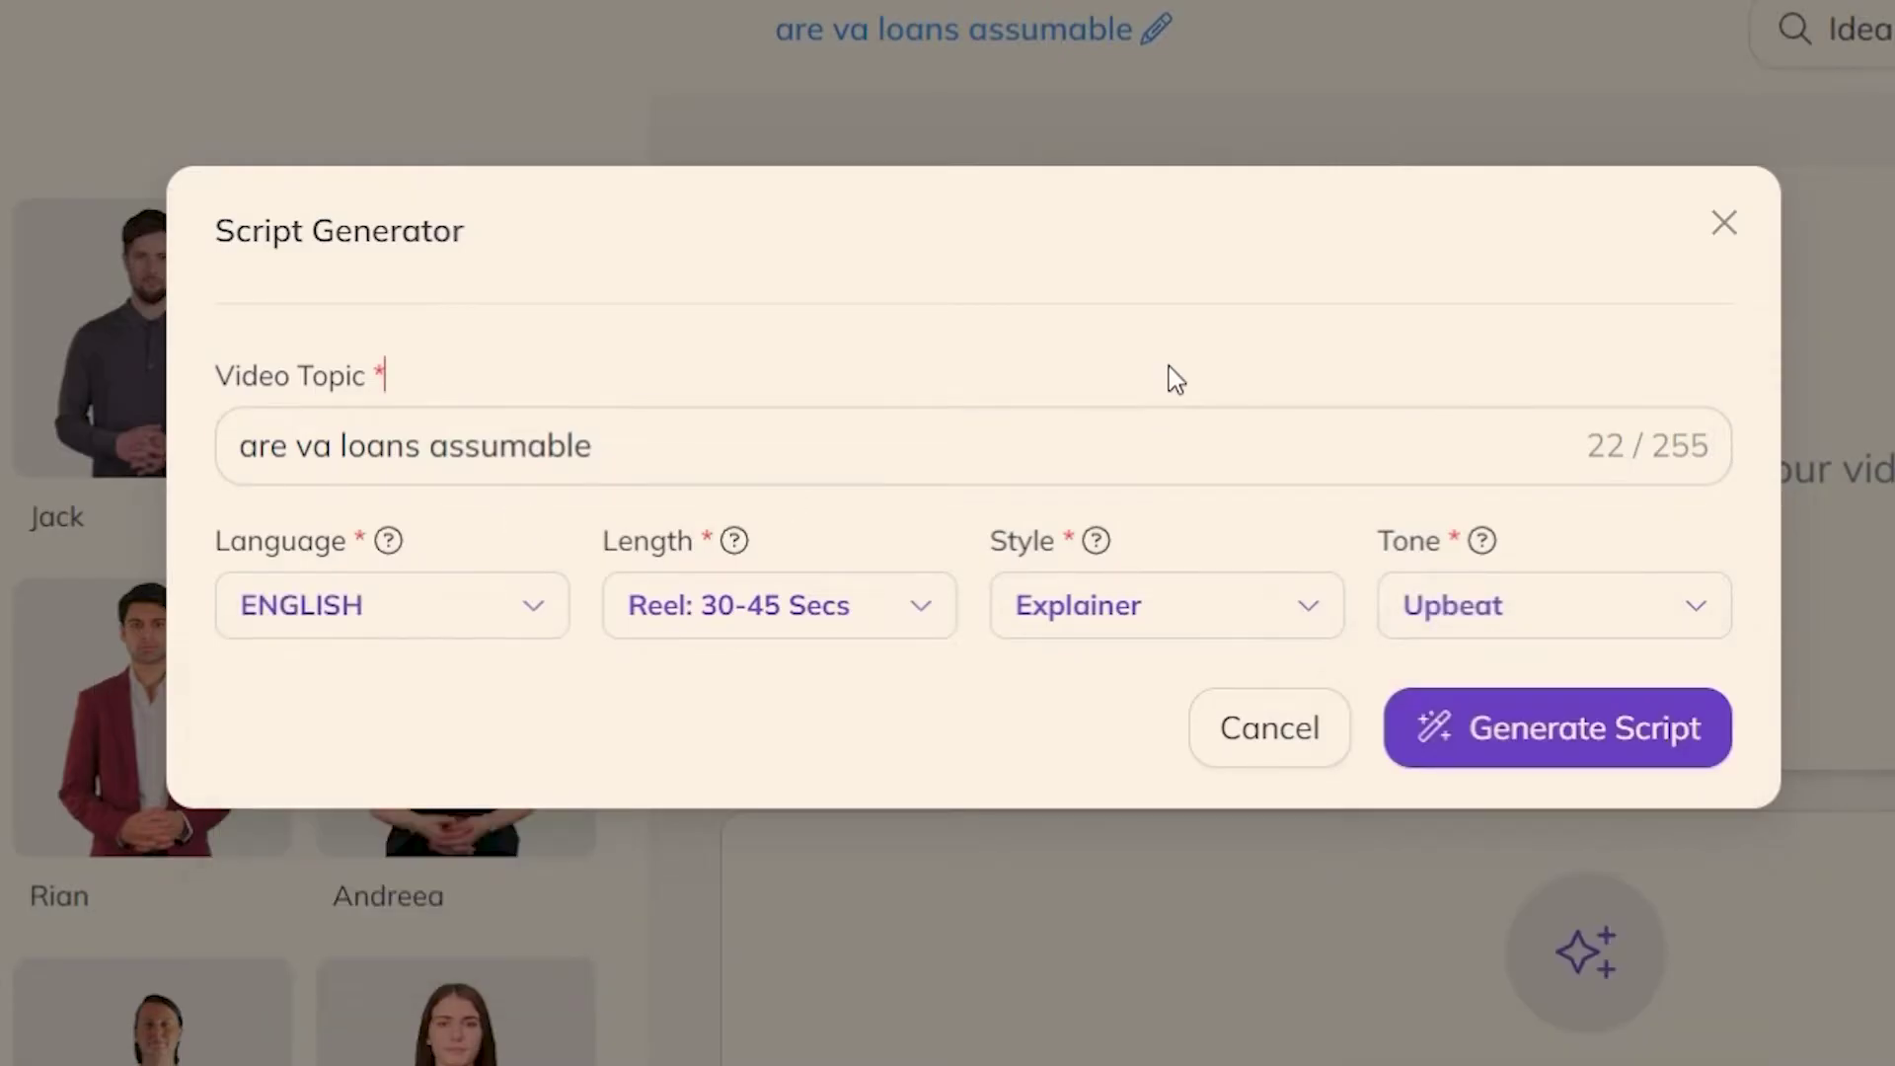
click(799, 621)
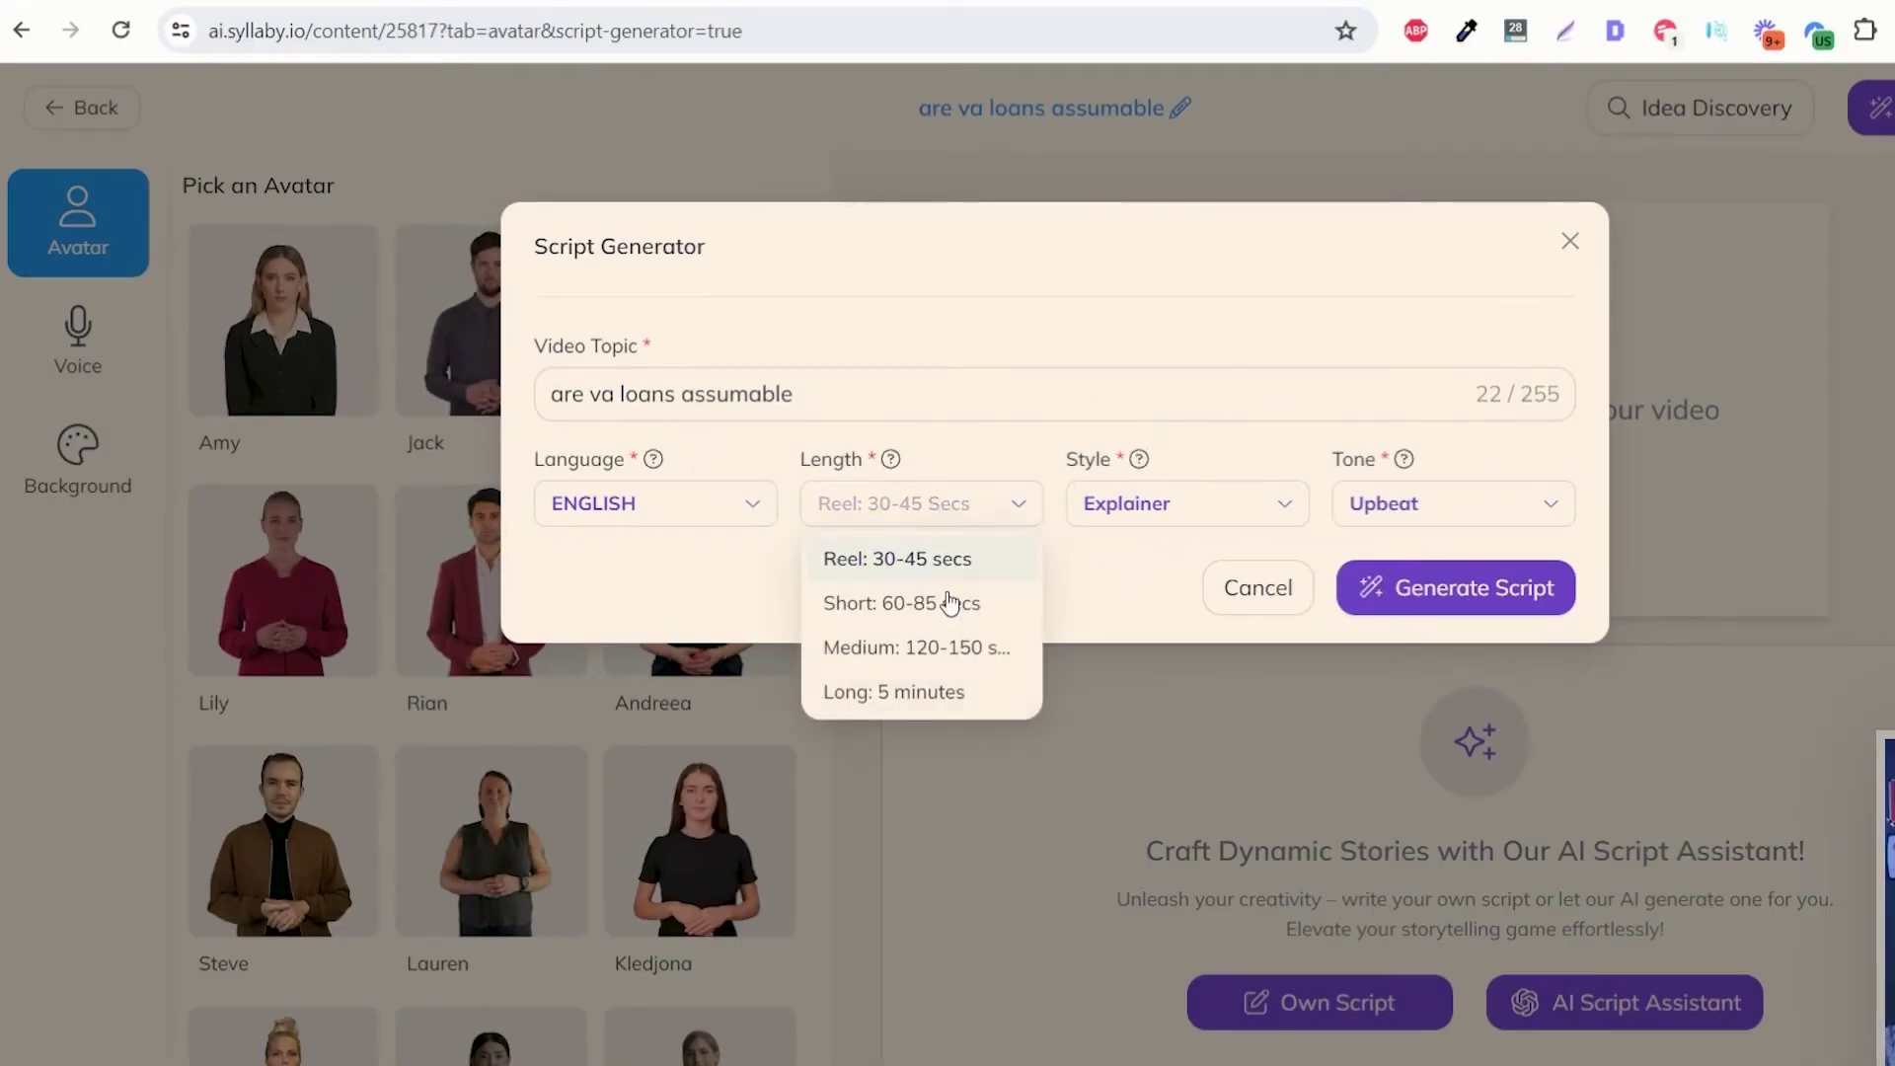
click(1082, 555)
click(1500, 595)
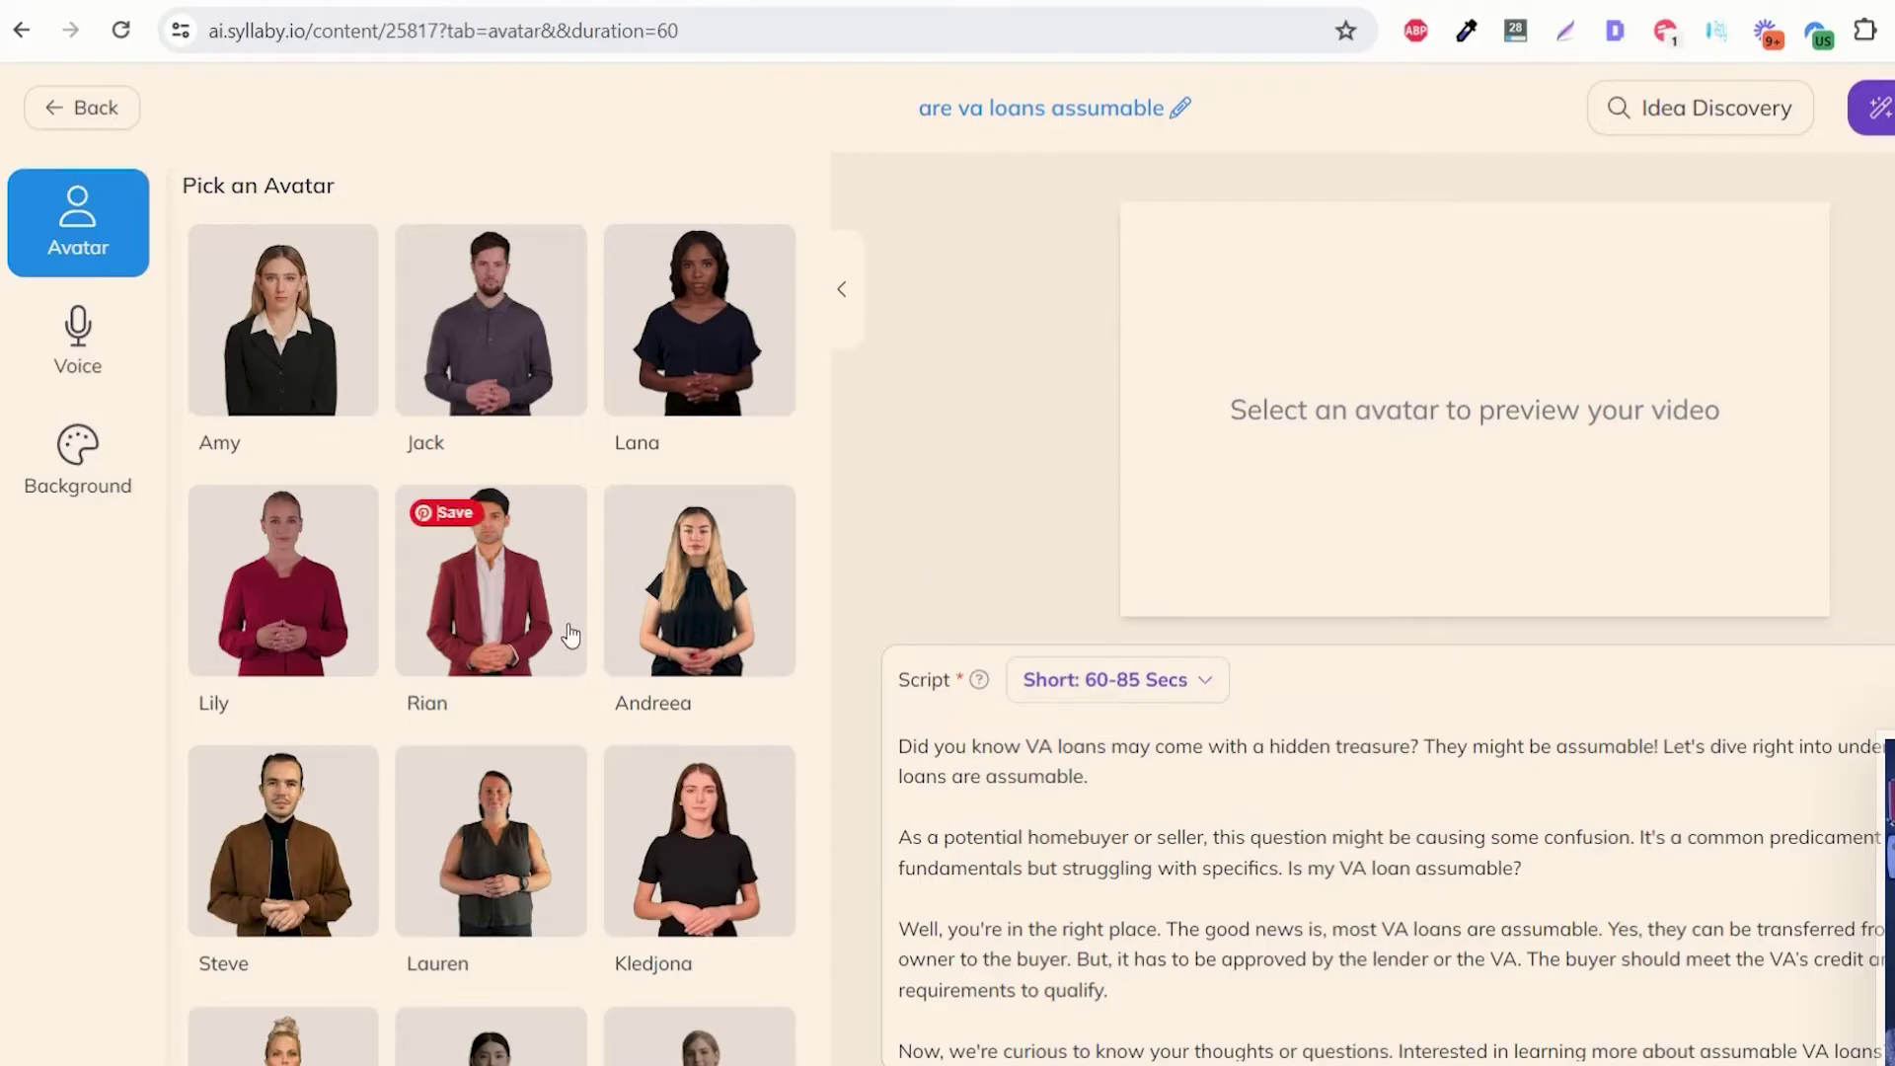
Step: Give the video a transparent background, trying black first
scroll(570, 637, down, 7)
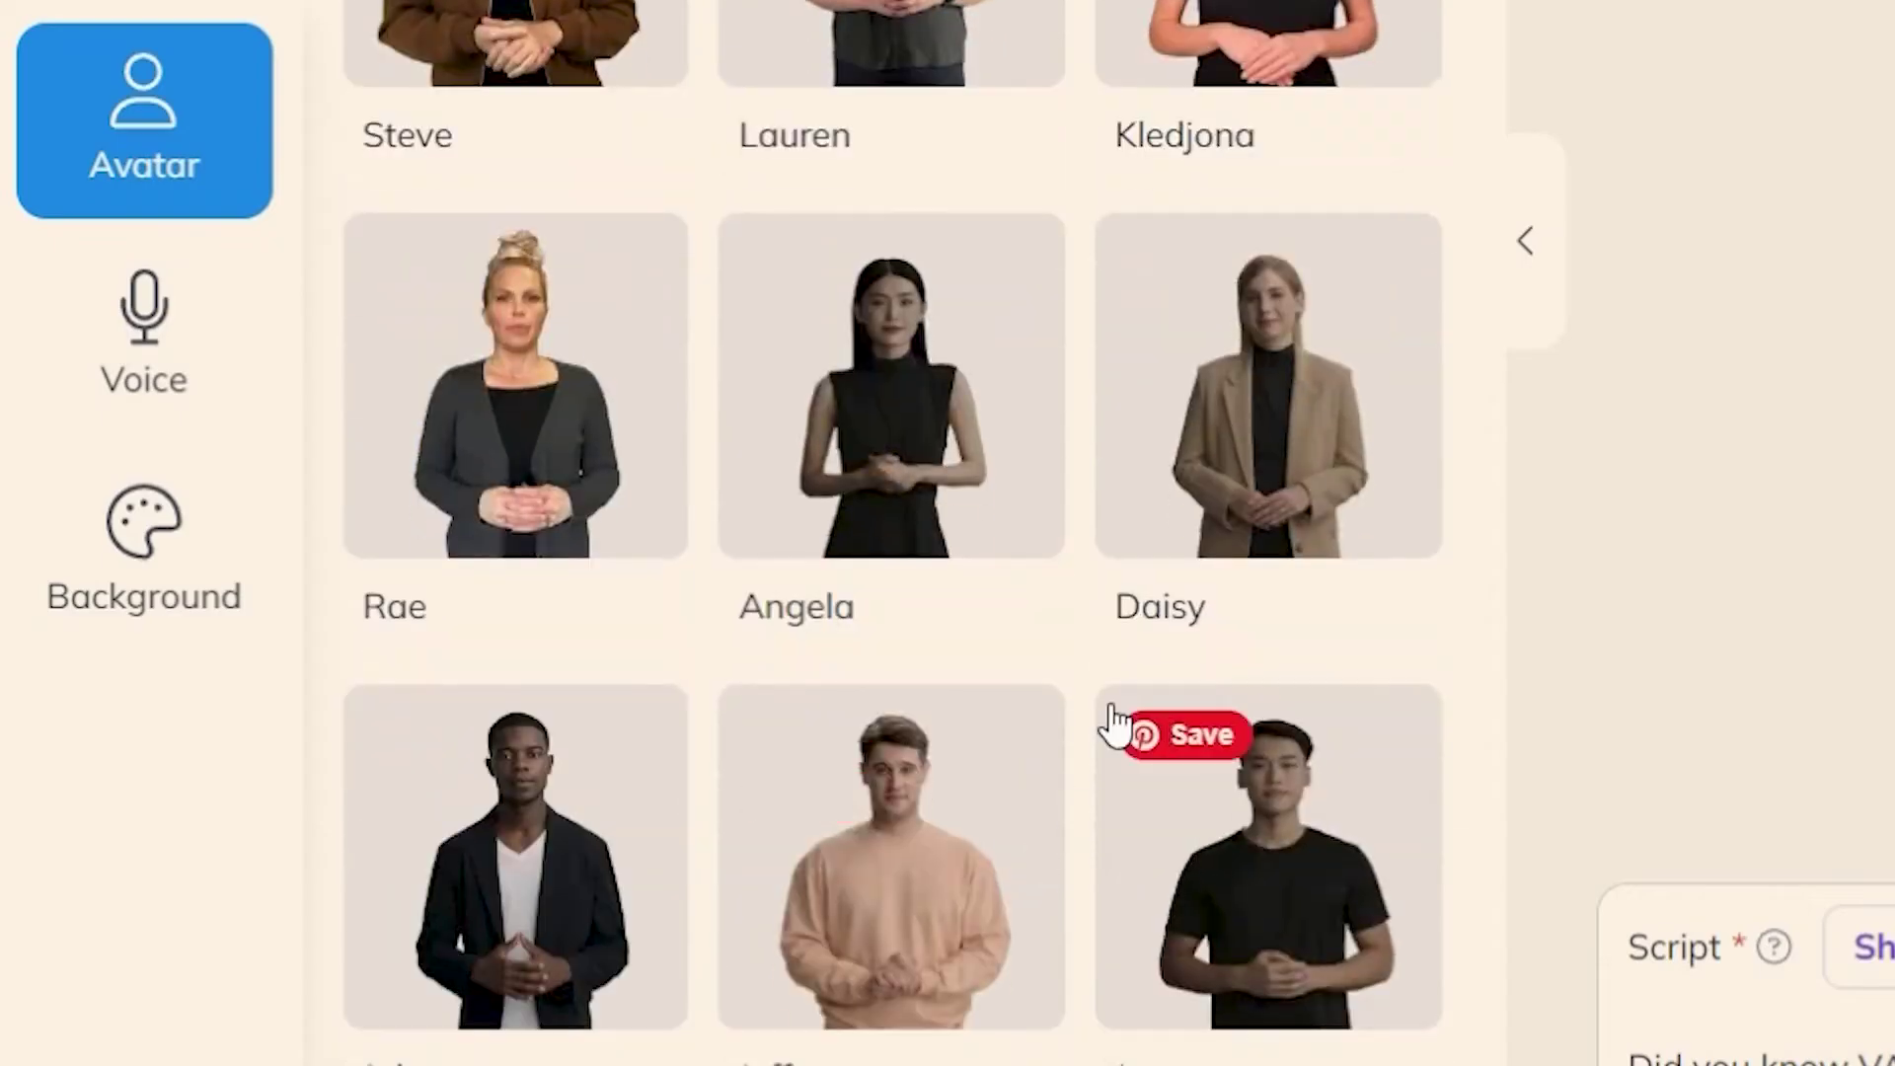
scroll(1115, 728, up, 5)
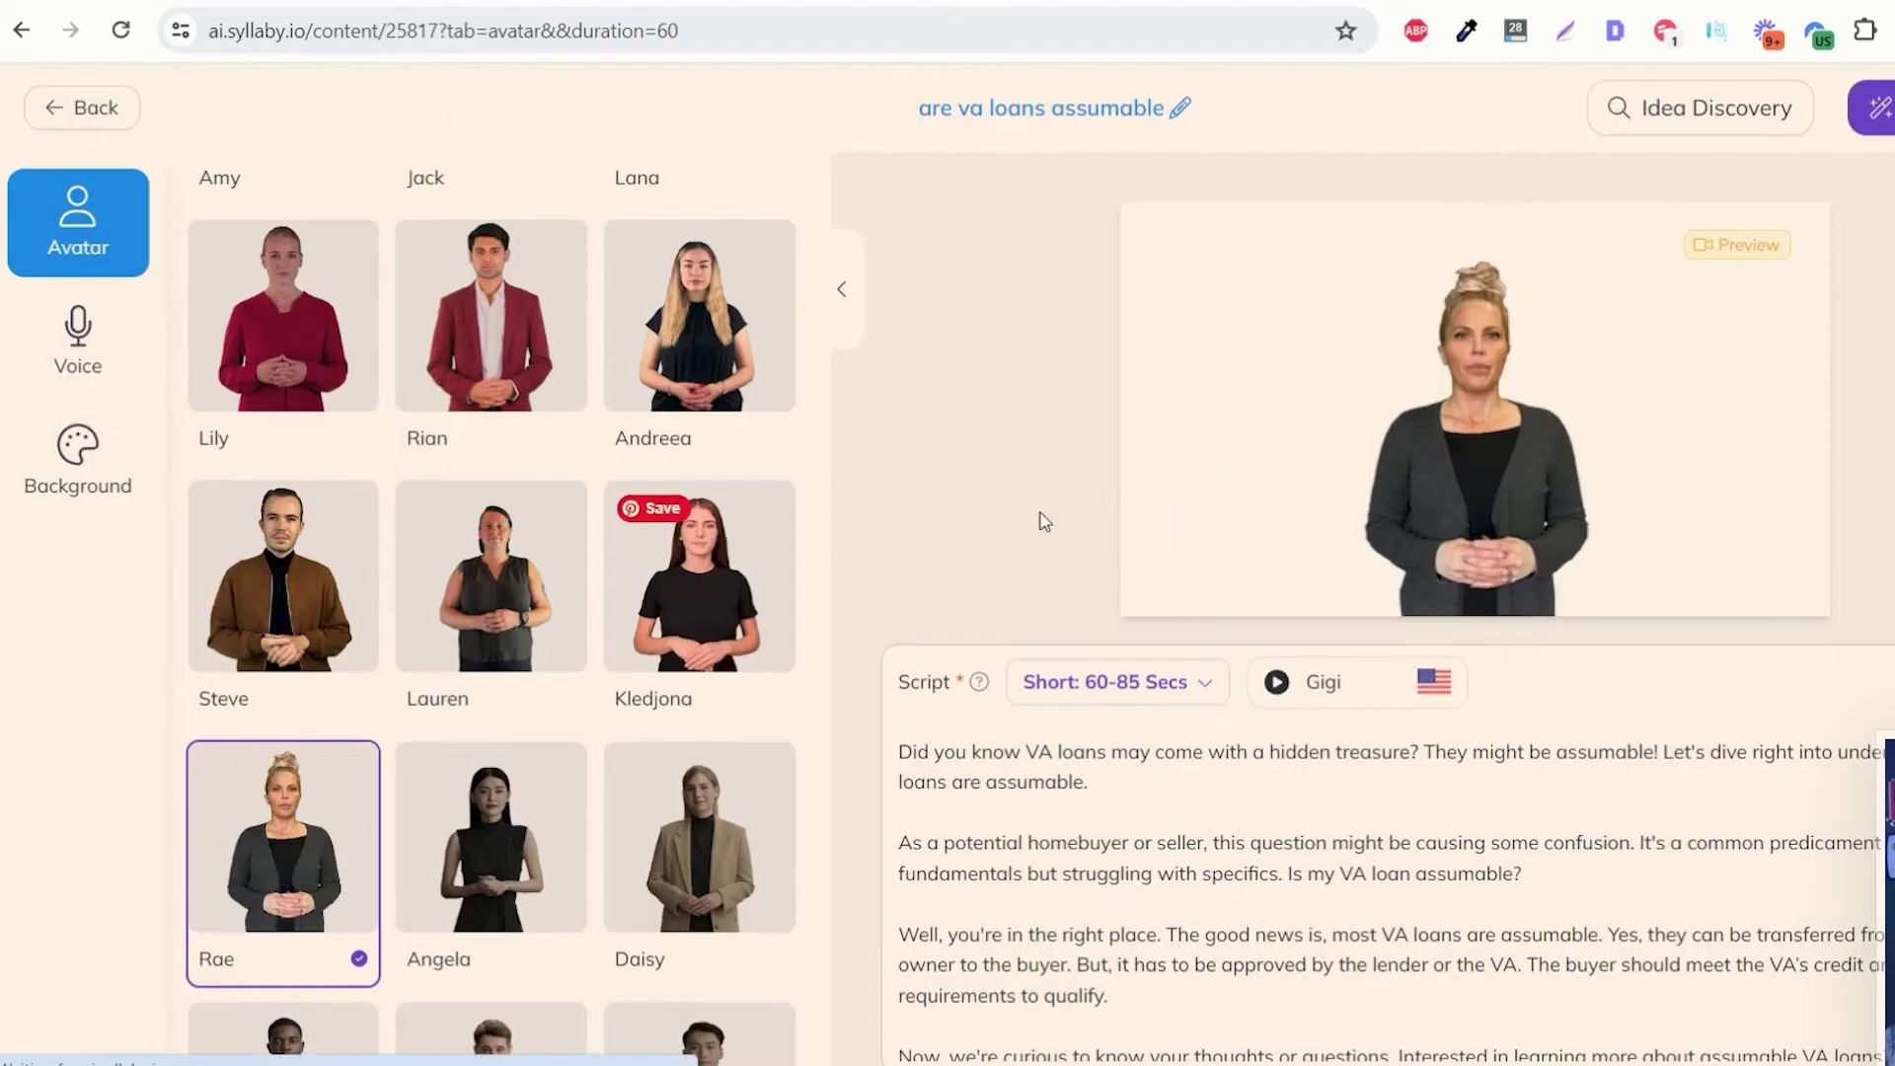
click(89, 454)
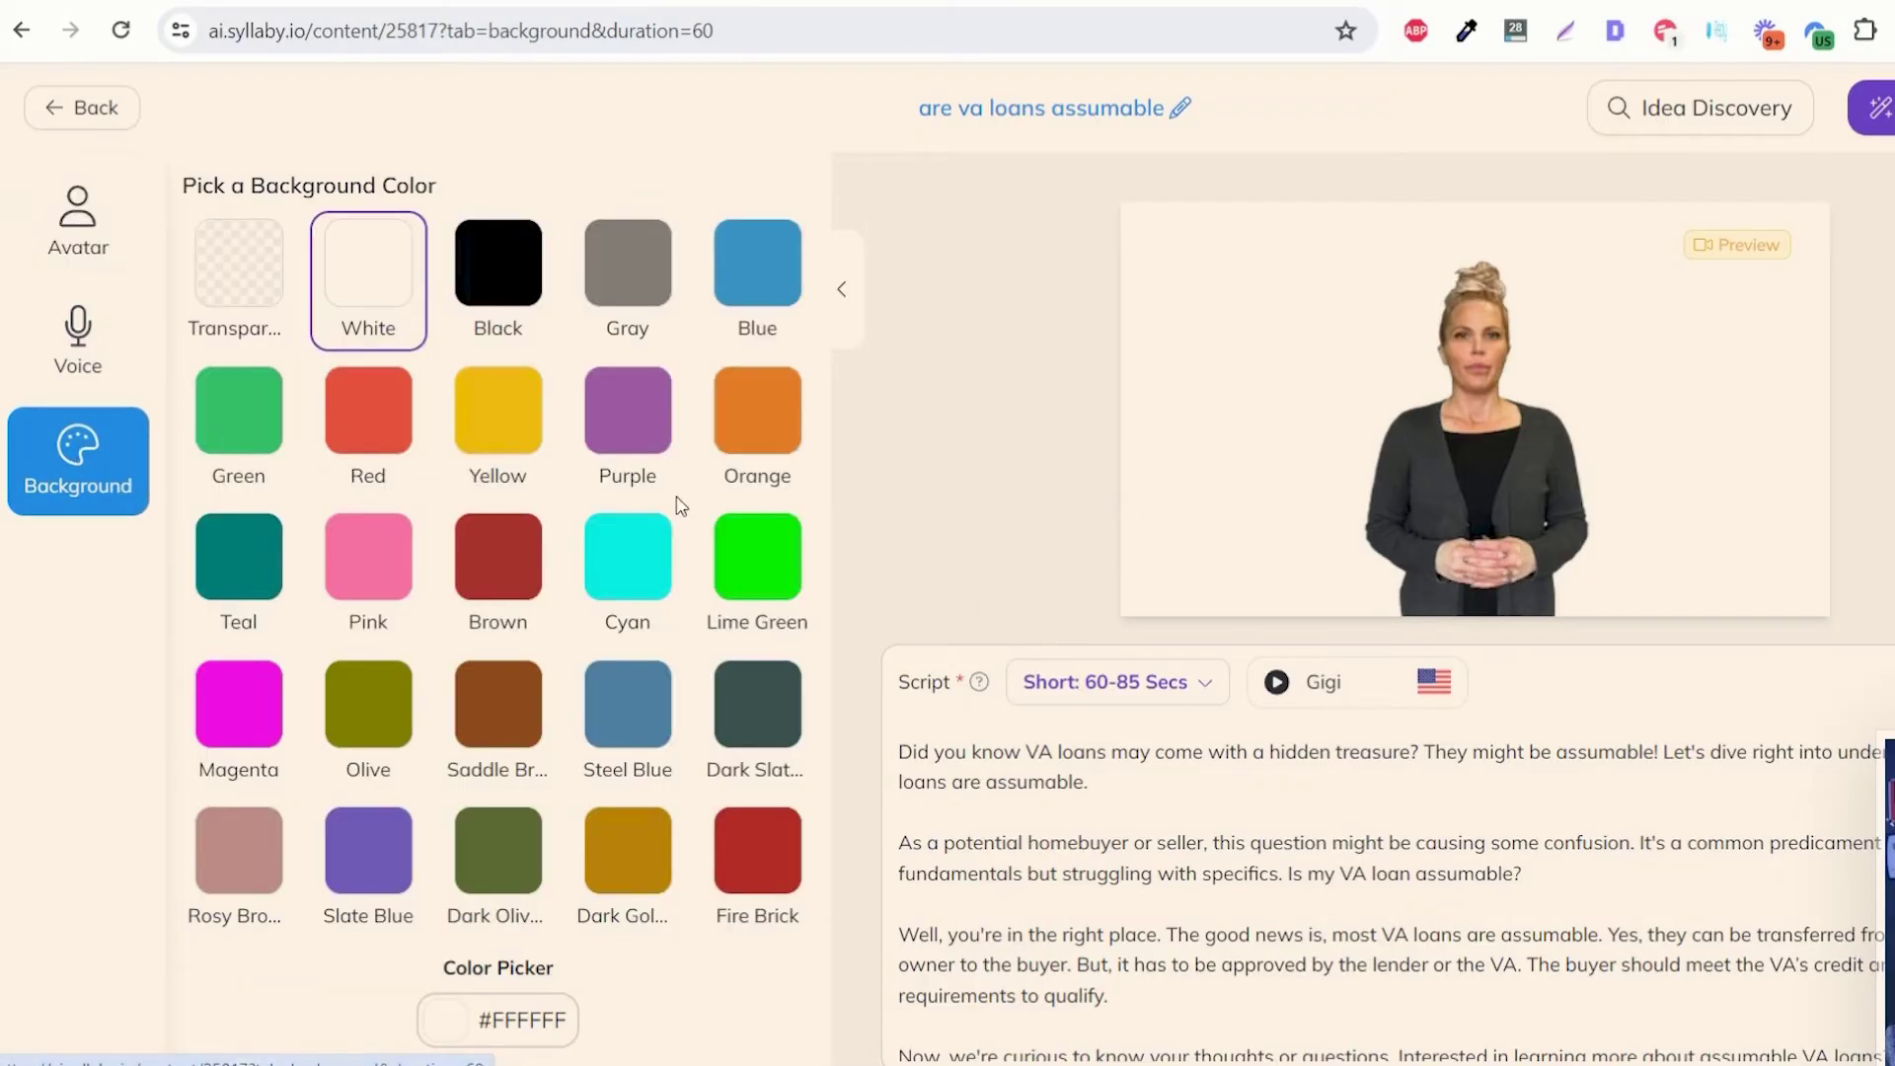
click(502, 292)
click(244, 271)
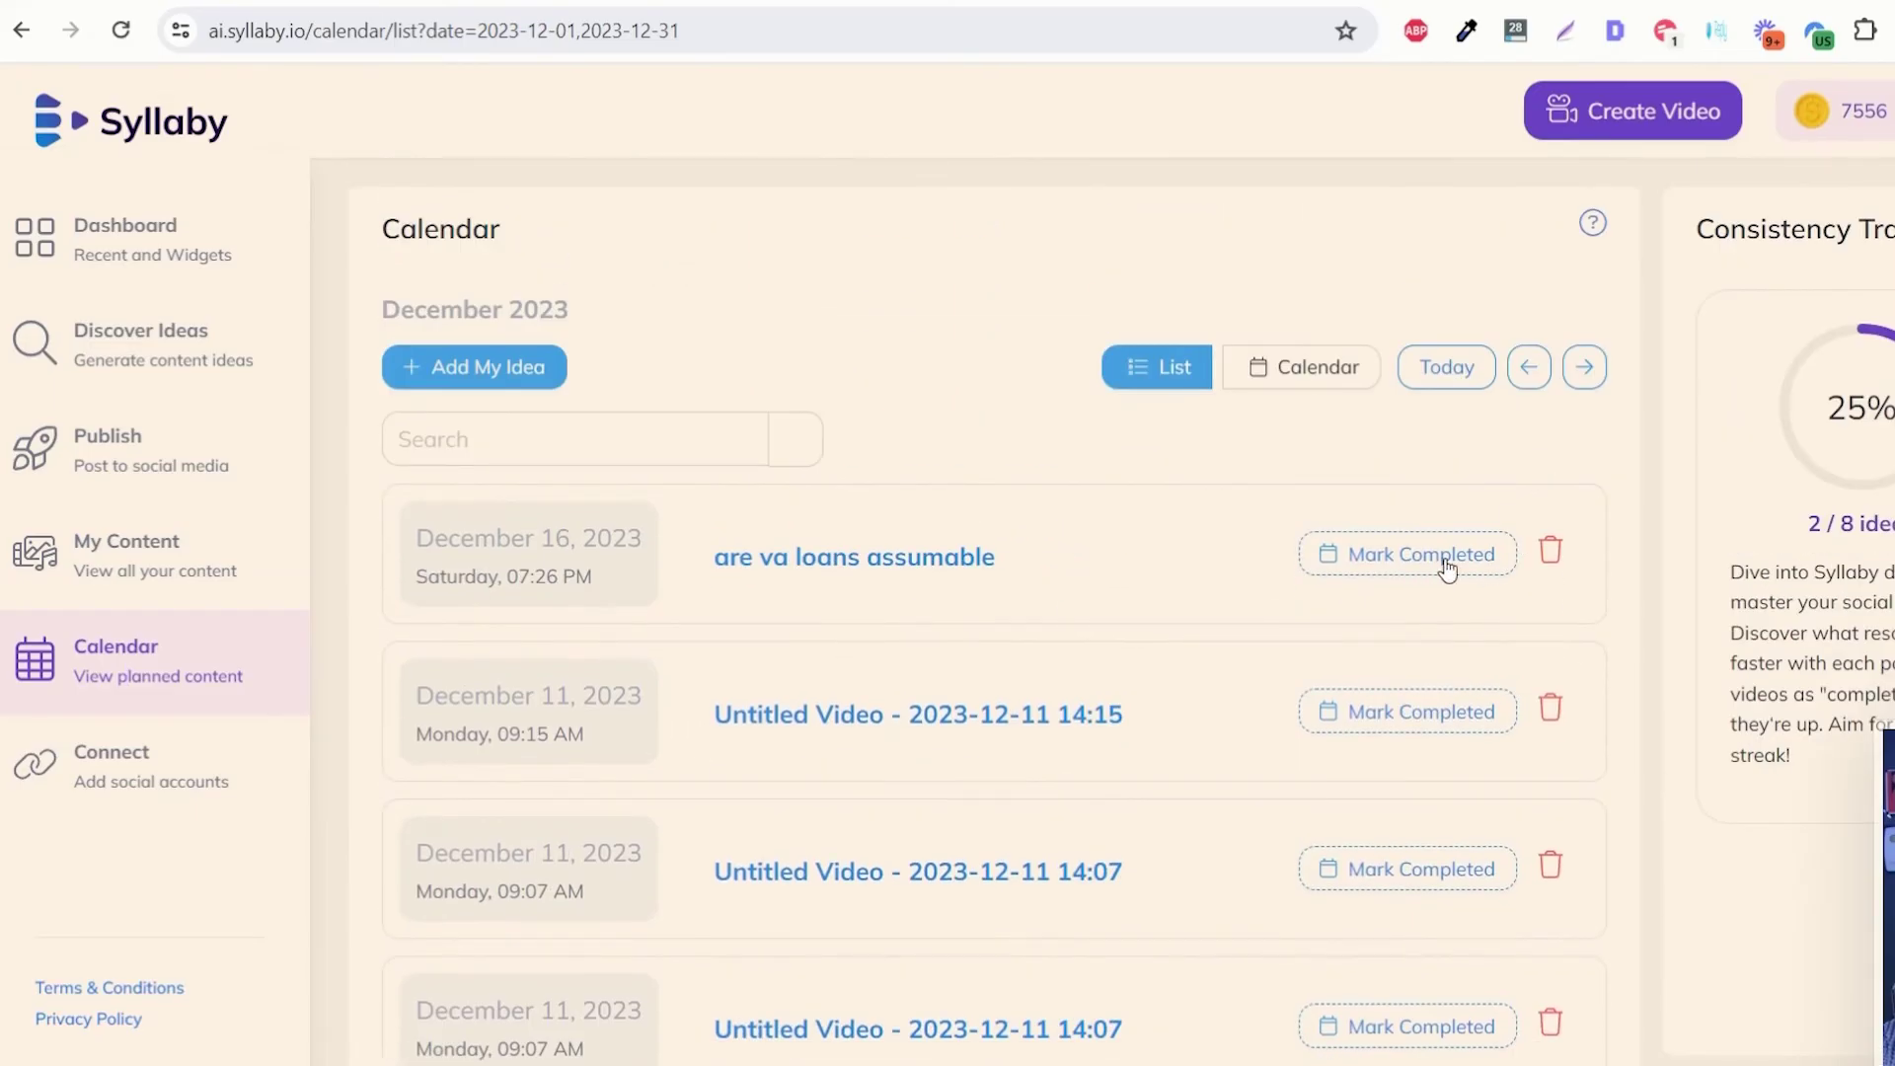
Step: Mark 'are va loans assumable' completed, view December 2023 as a month calendar, and start connecting a social account
click(1446, 564)
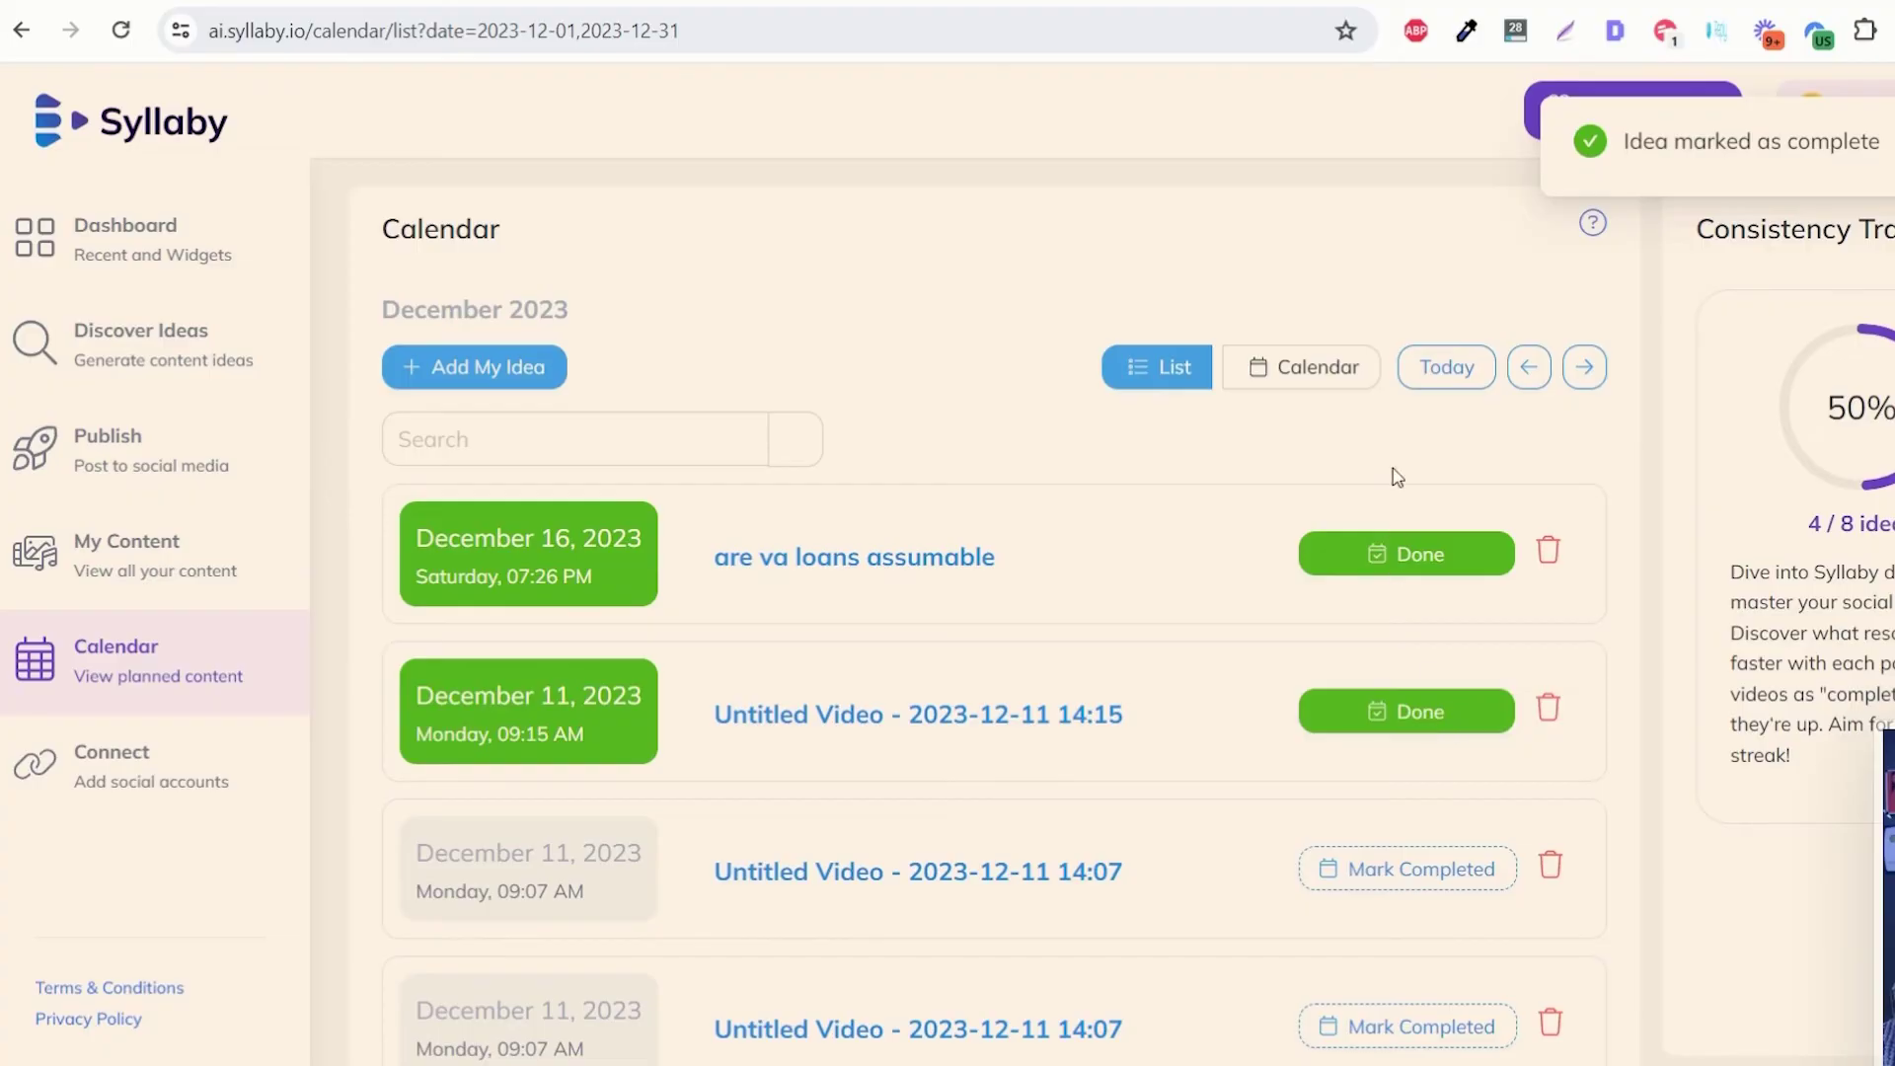
click(1354, 369)
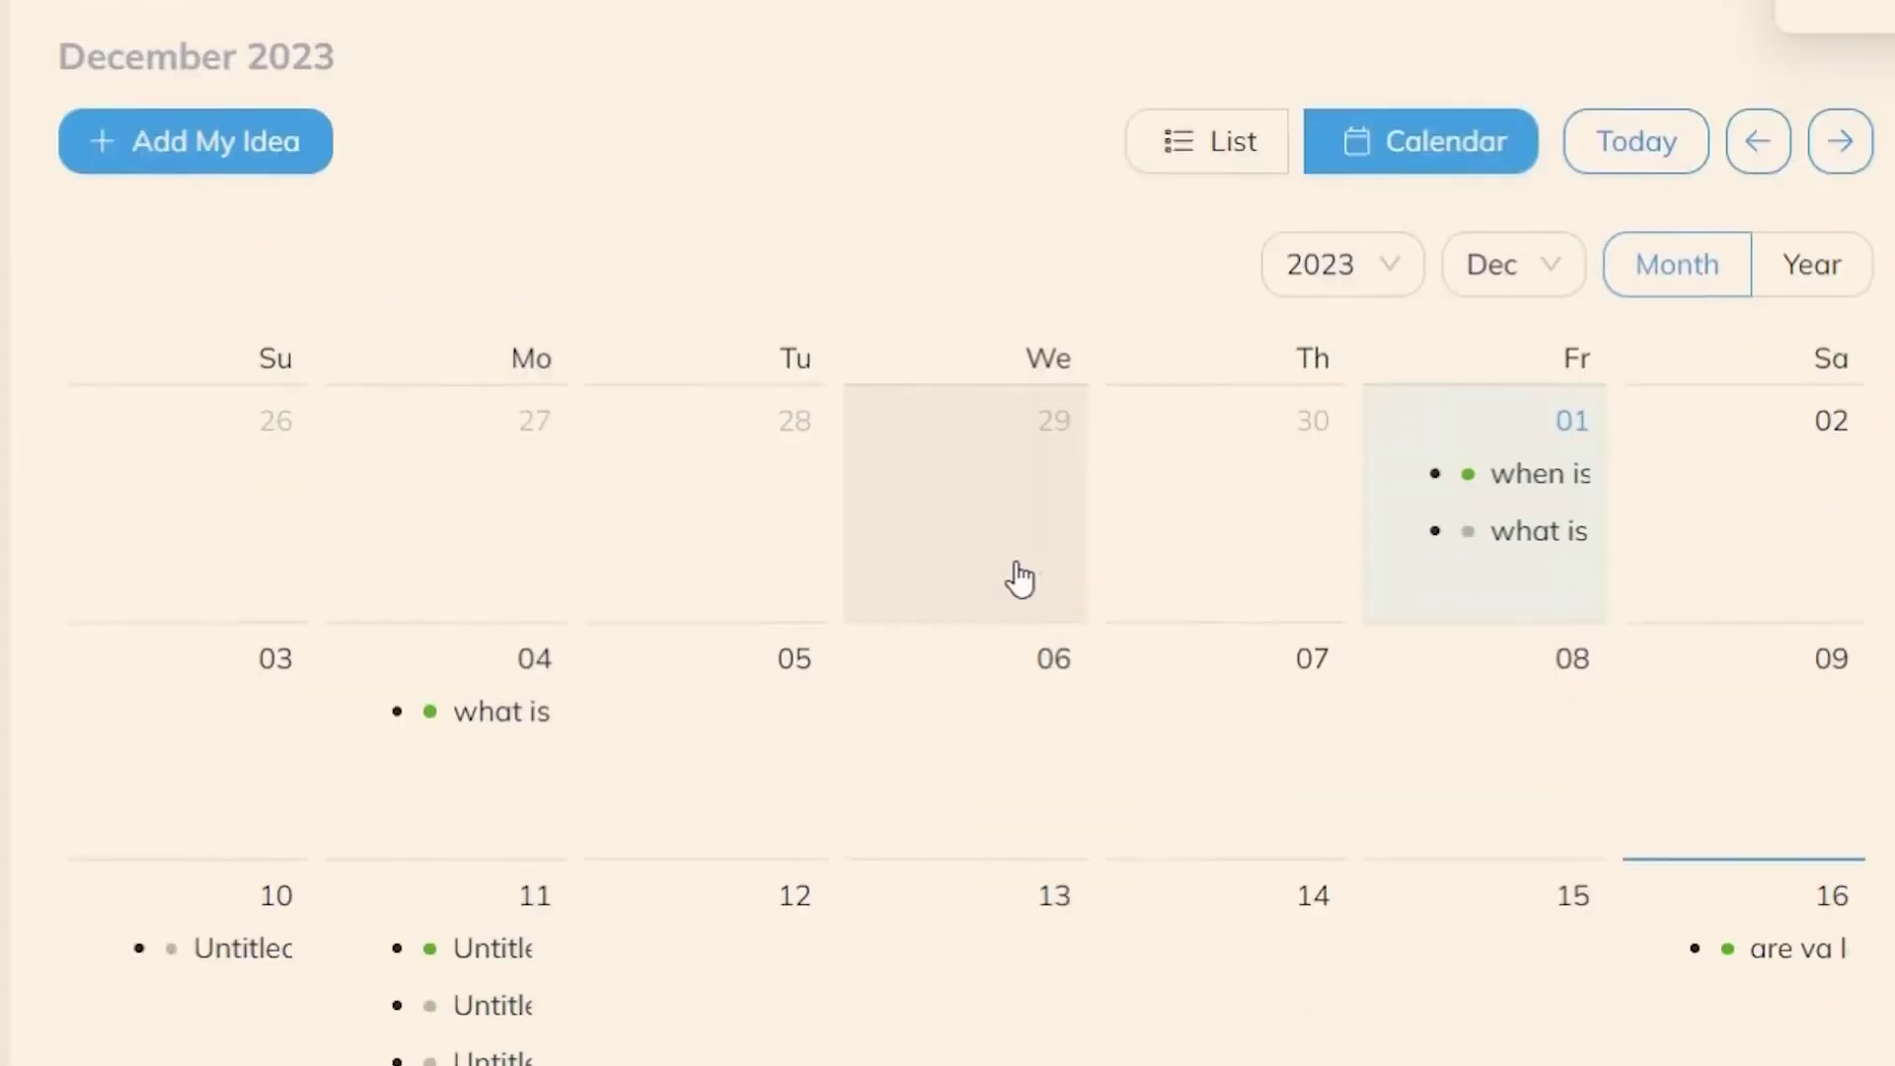
scroll(1035, 666, down, 2)
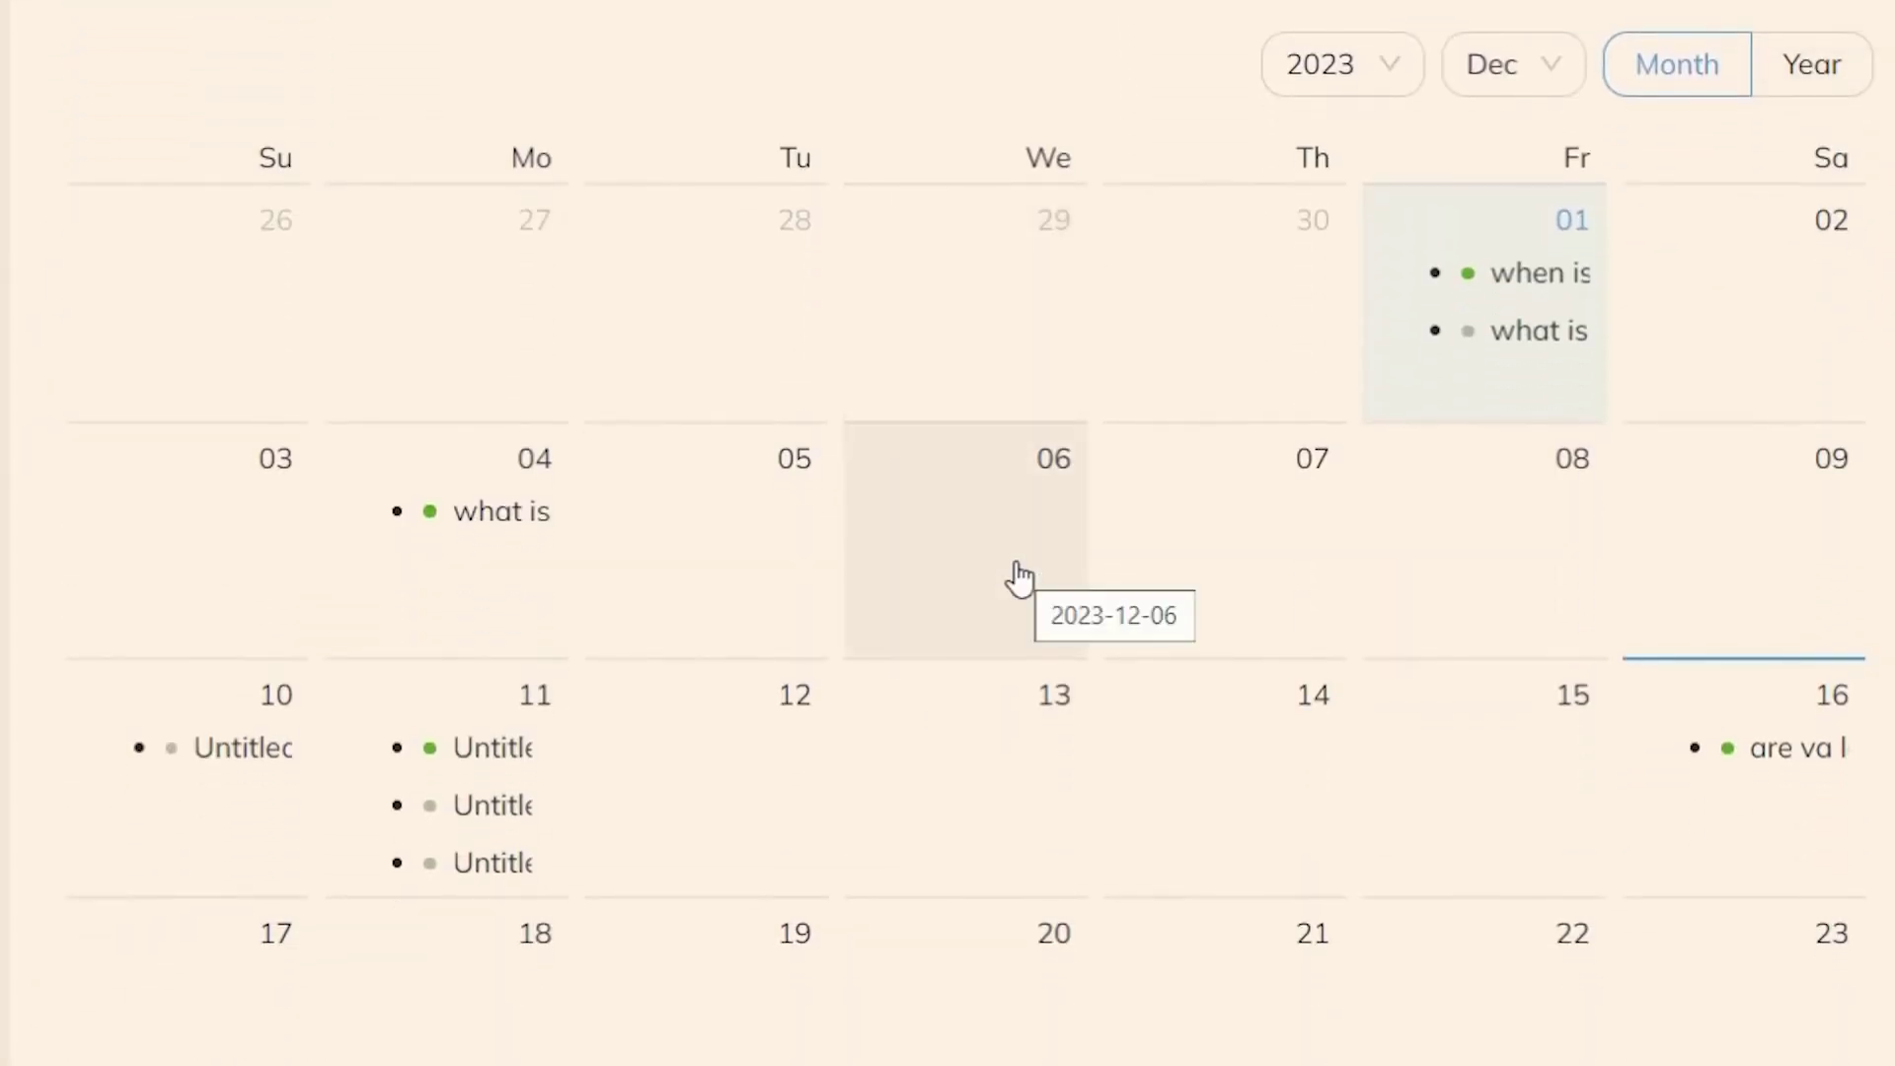
scroll(1017, 576, up, 3)
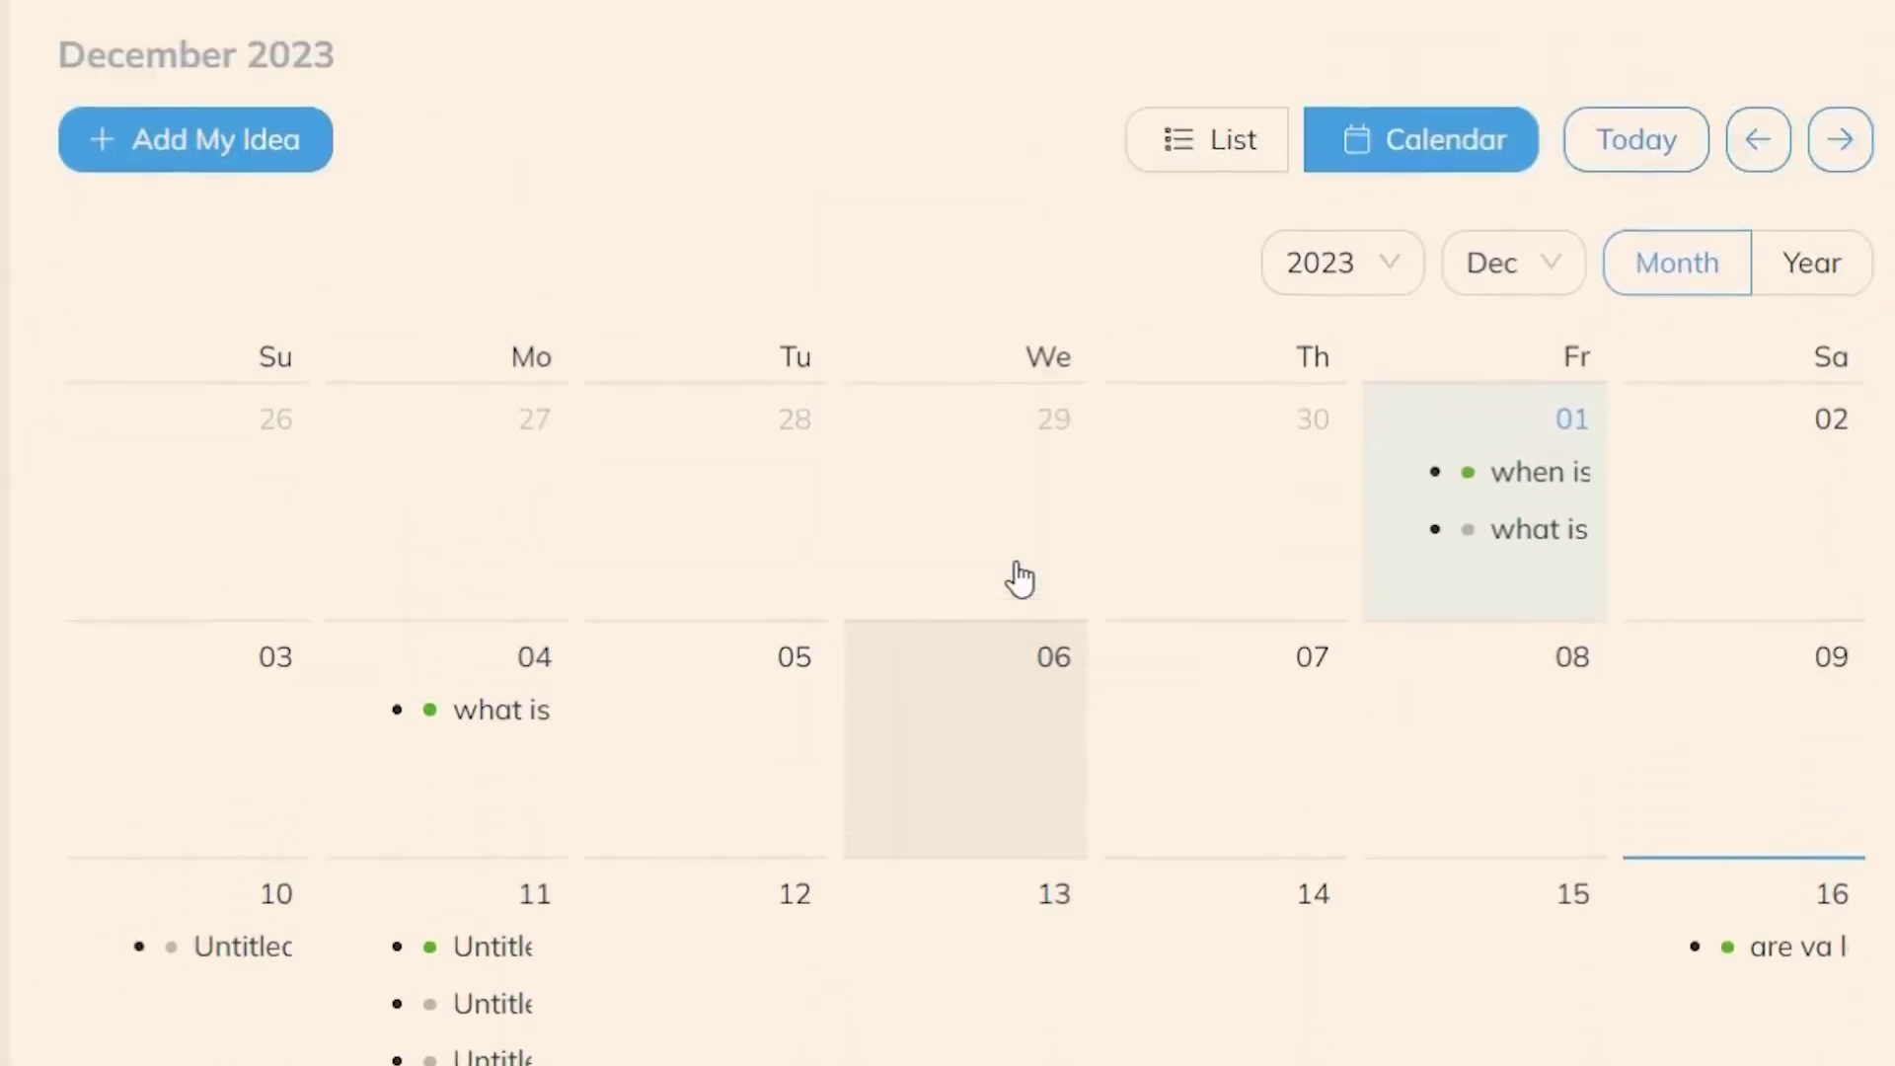
scroll(1017, 576, down, 2)
scroll(1019, 577, down, 4)
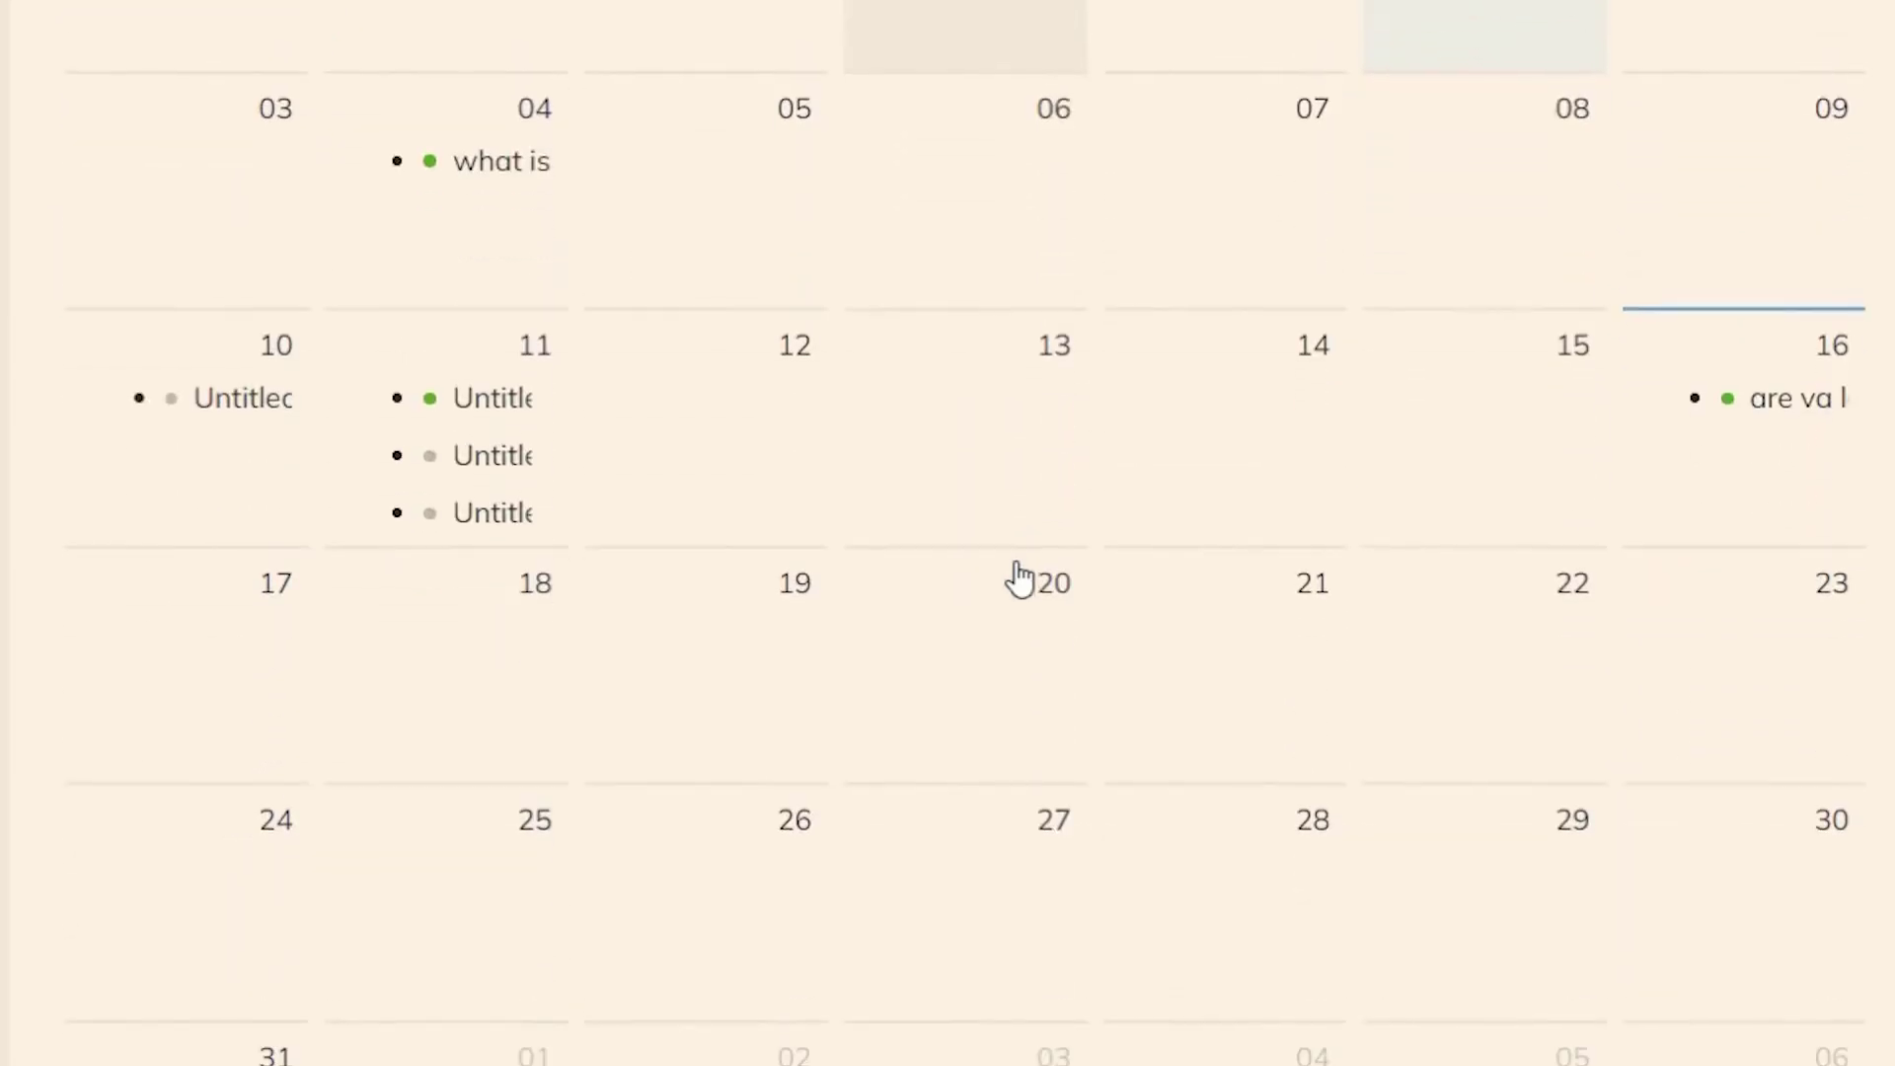
scroll(1020, 577, up, 3)
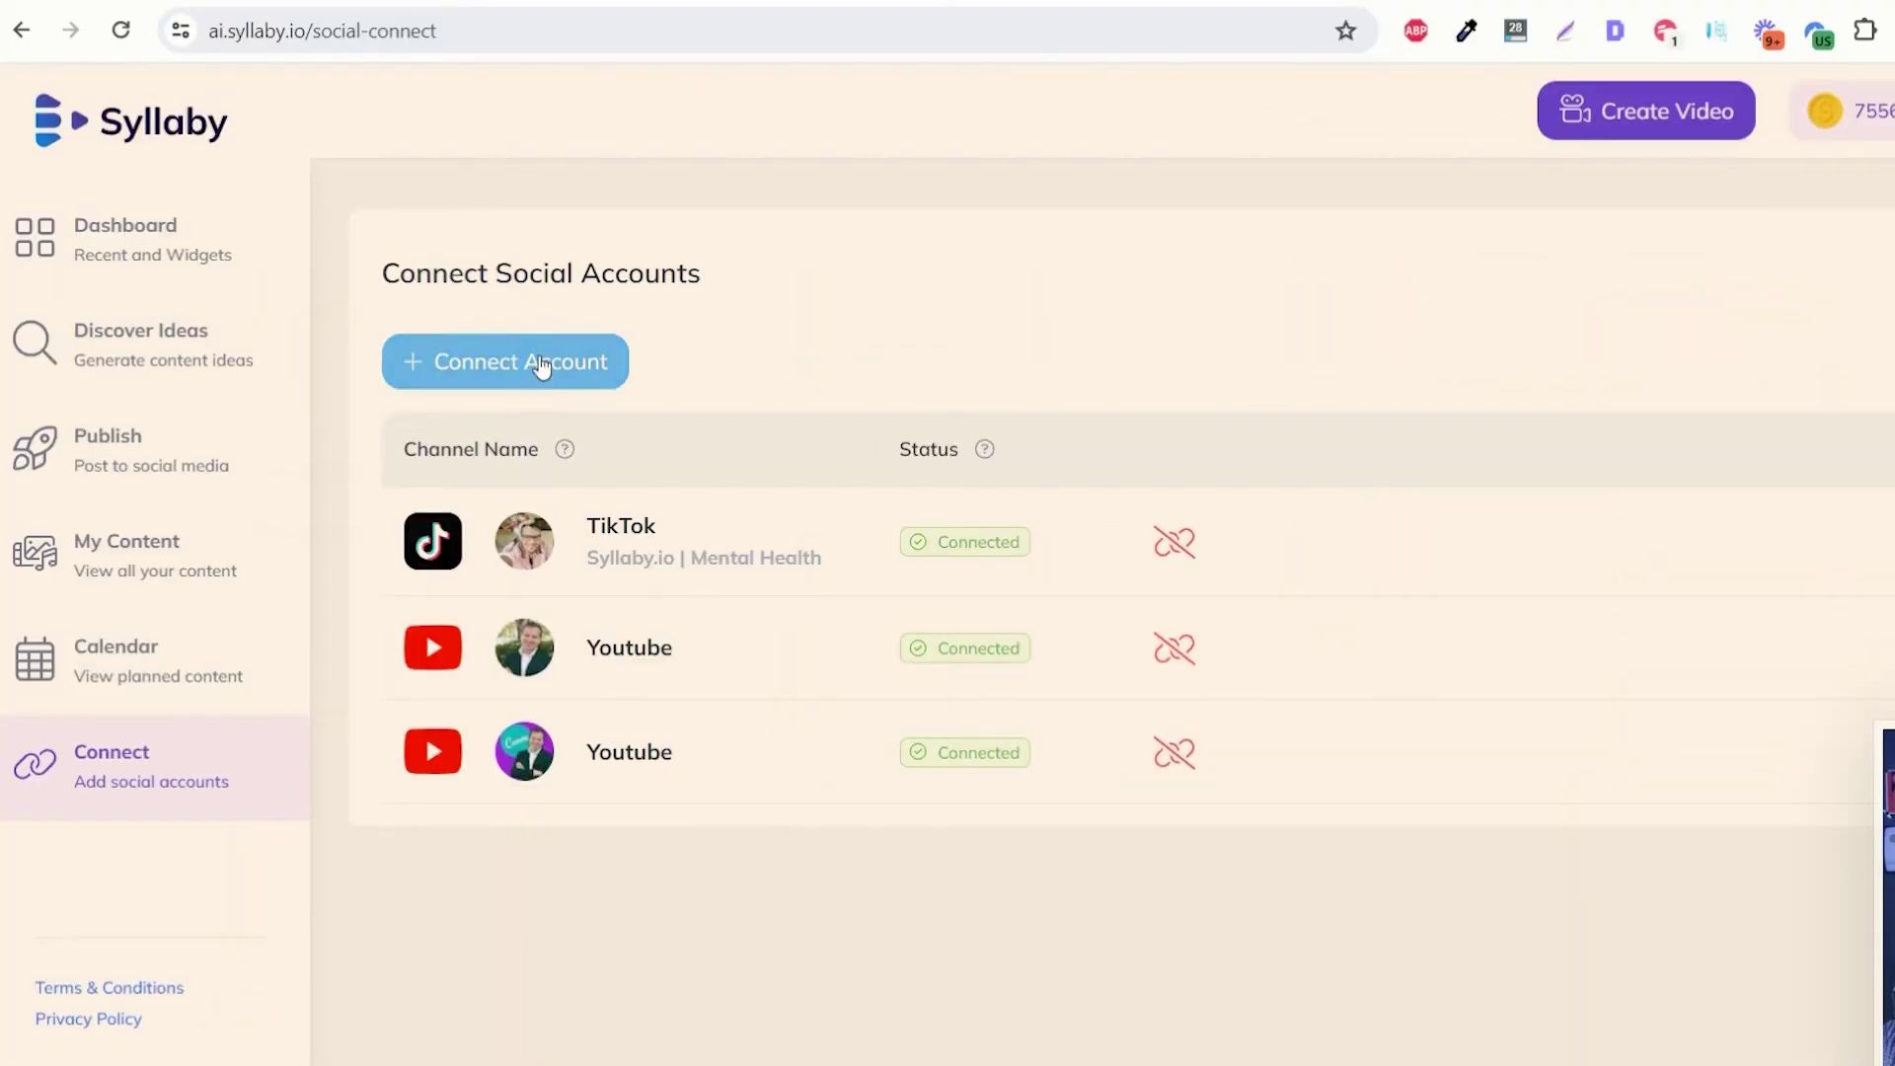
click(541, 363)
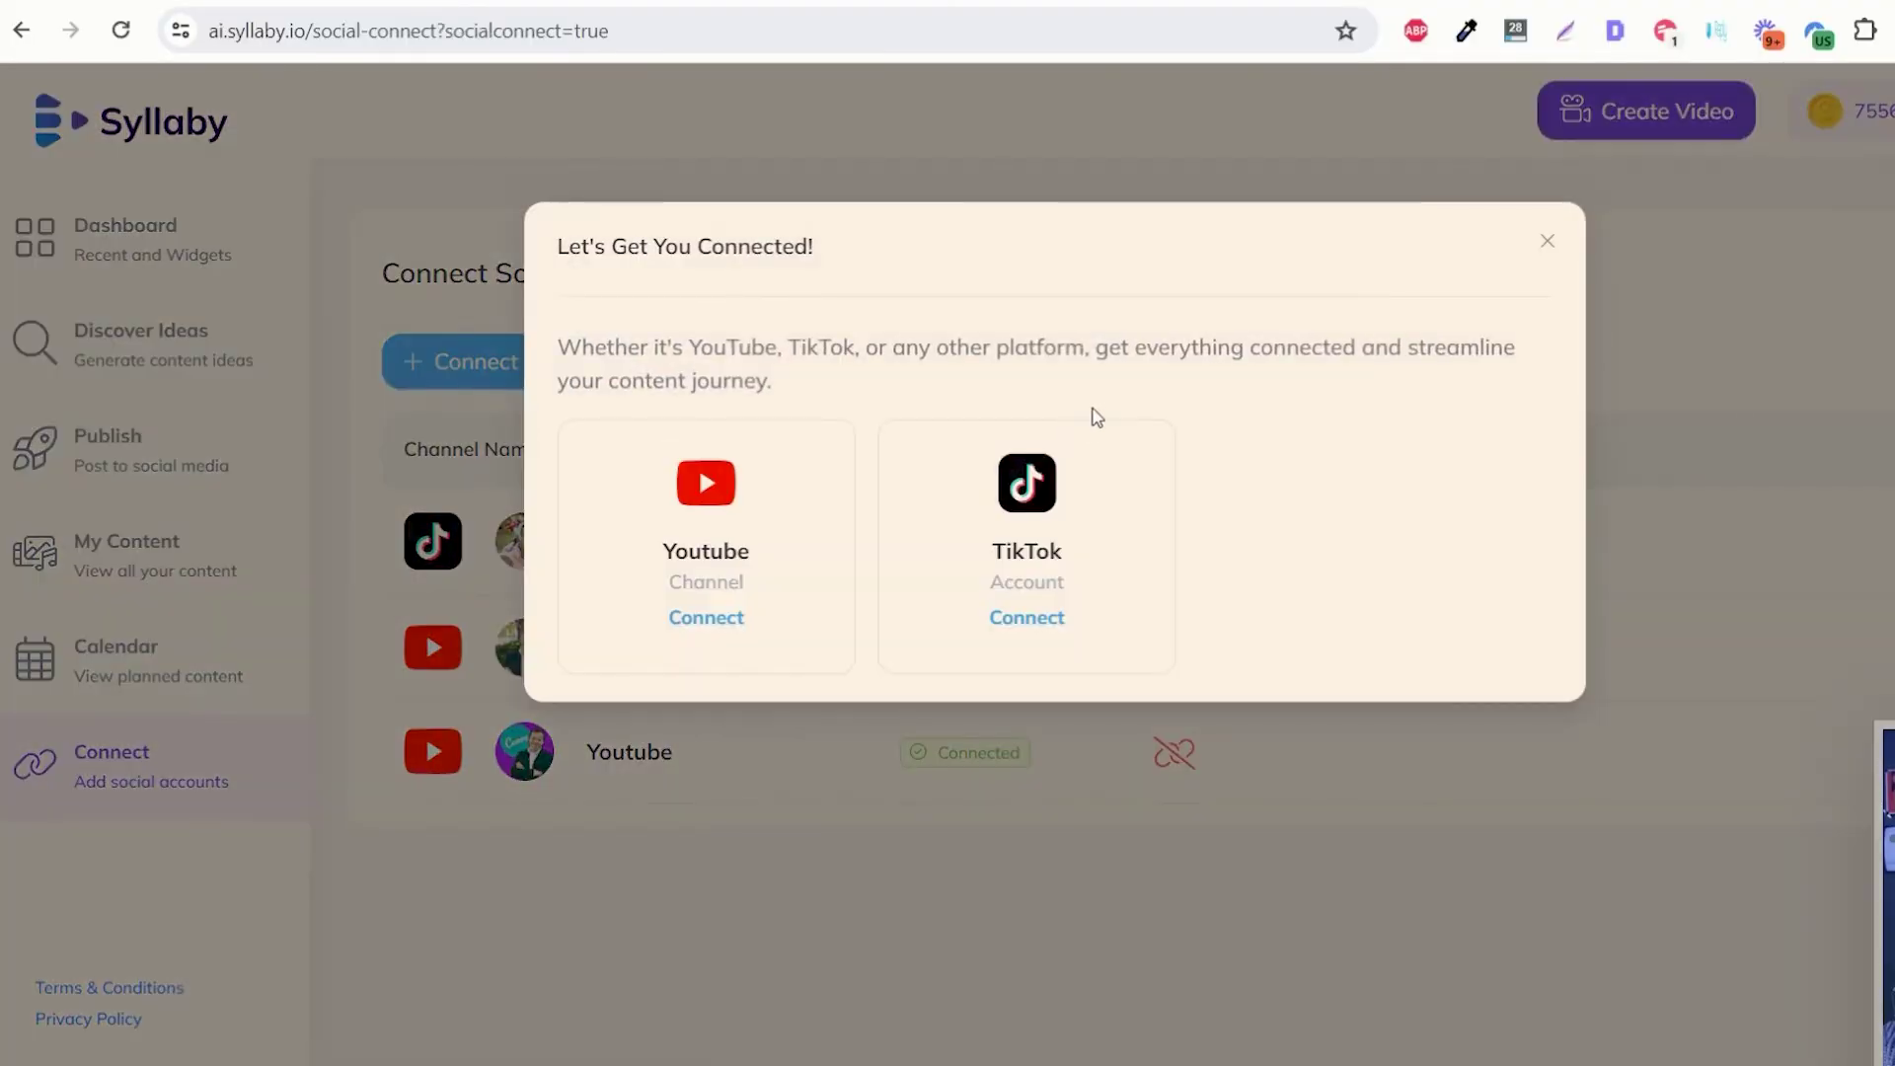